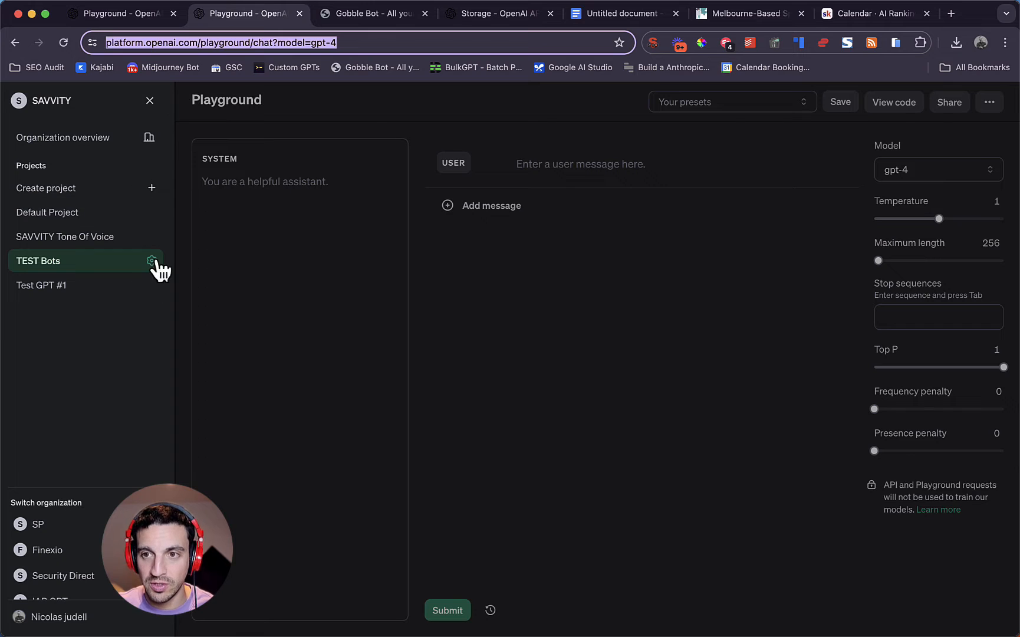
Switch the OpenAI workspace to the "Test GPT #1" project.
left_click(144, 304)
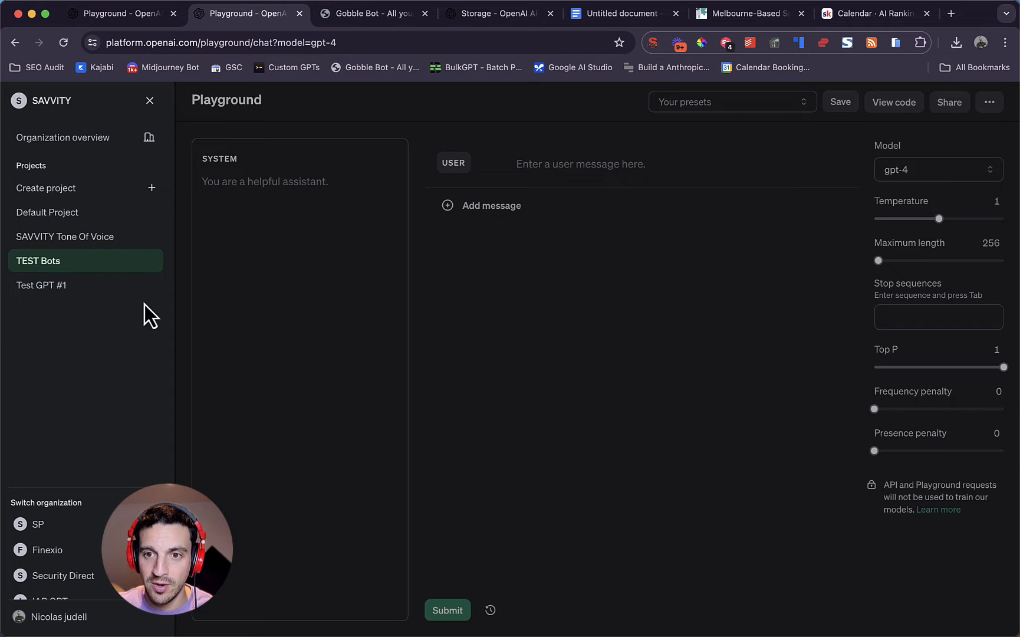
left_click(97, 189)
left_click(154, 363)
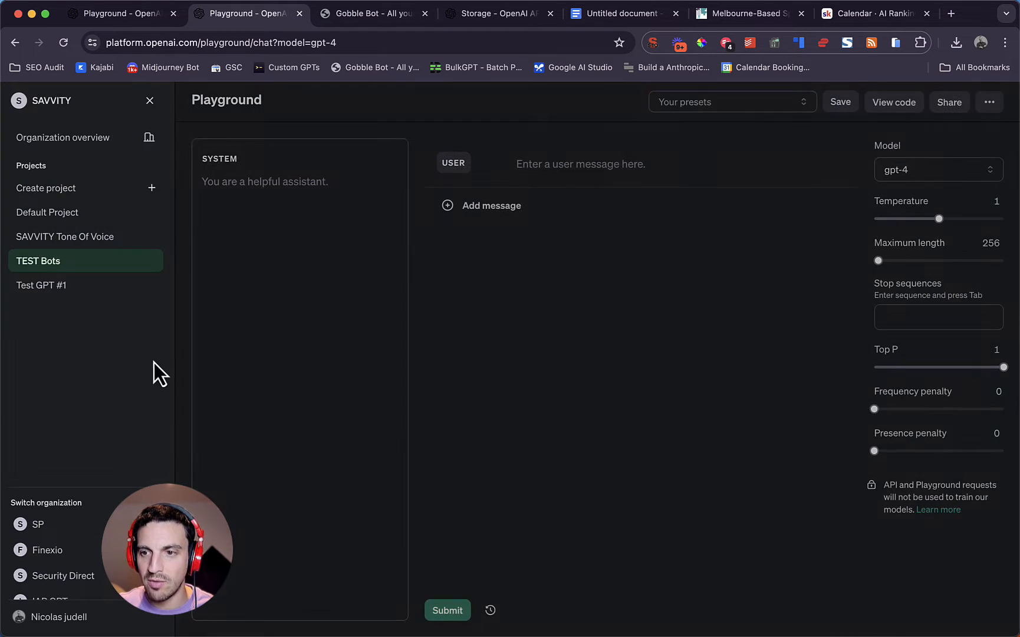
left_click(91, 289)
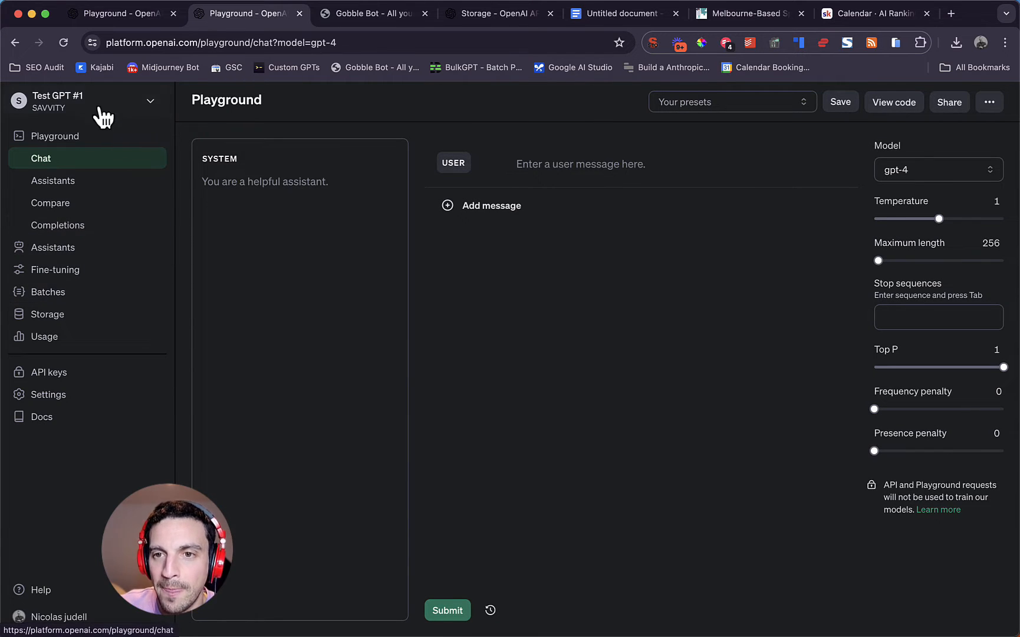
Create a new vector store in the project's storage.
left_click(126, 173)
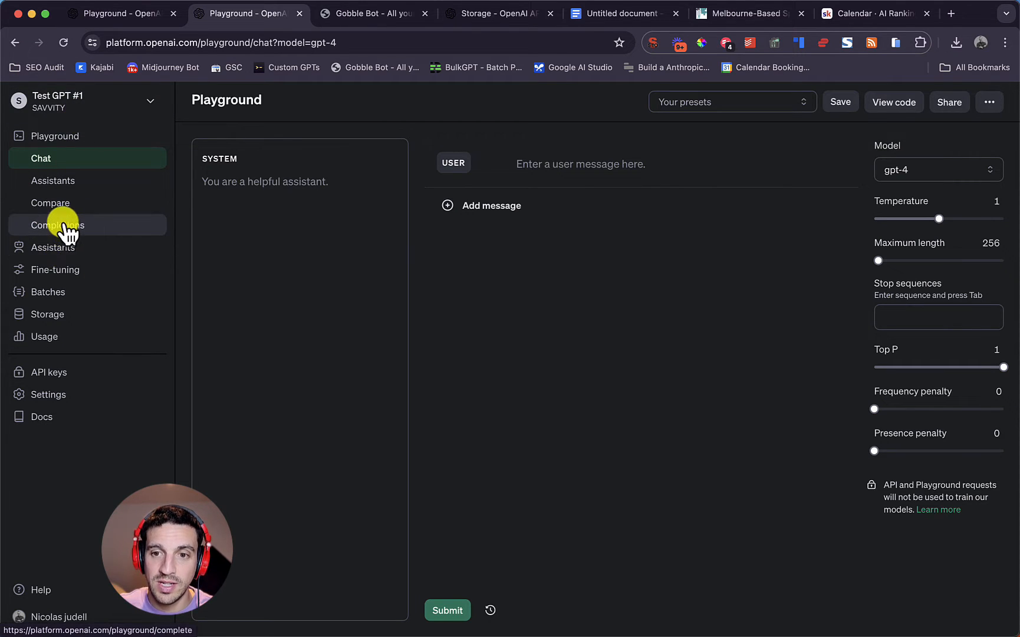
left_click(72, 310)
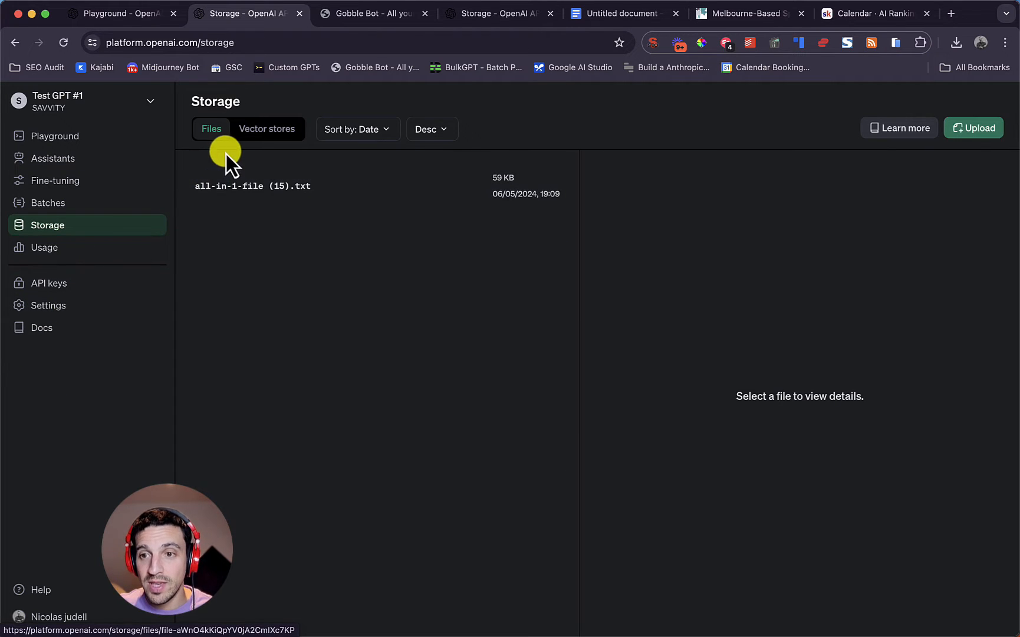
left_click(255, 131)
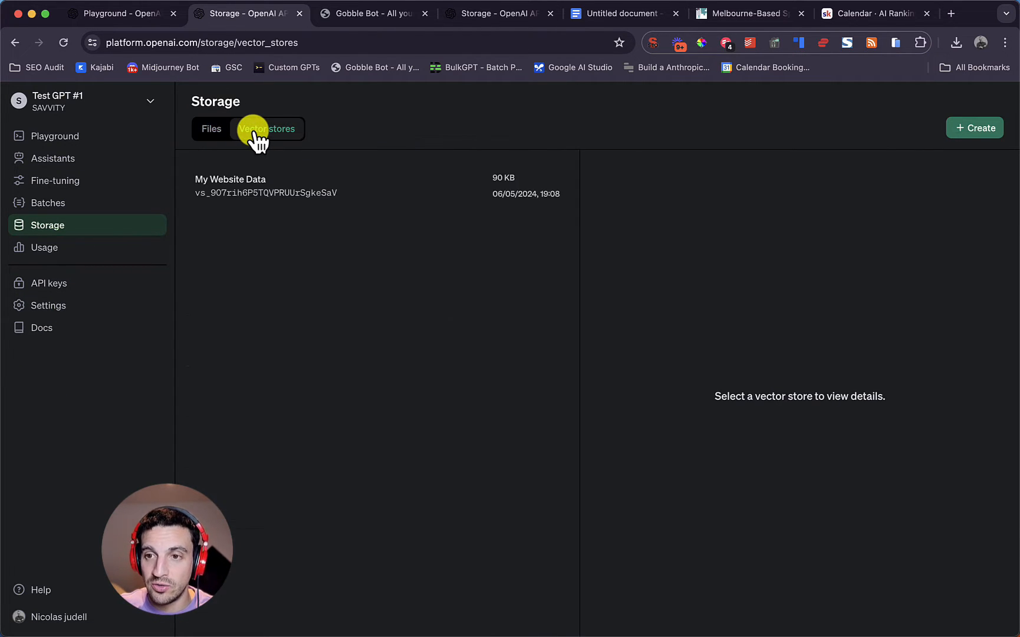
left_click(974, 129)
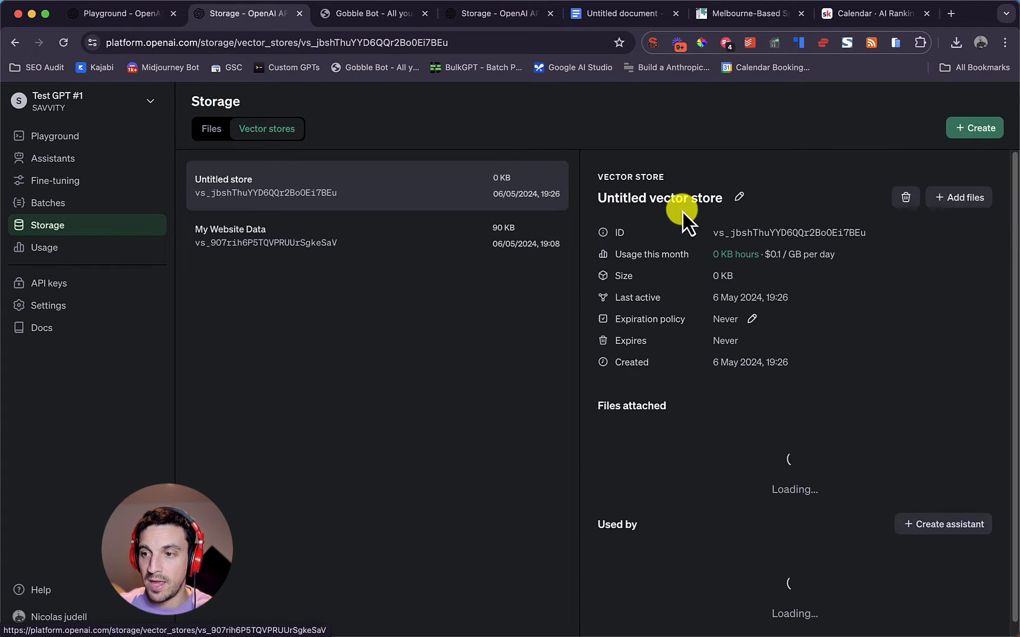
Rename the untitled vector store as "My Inclusion Web Data" and save the name.
left_click(738, 197)
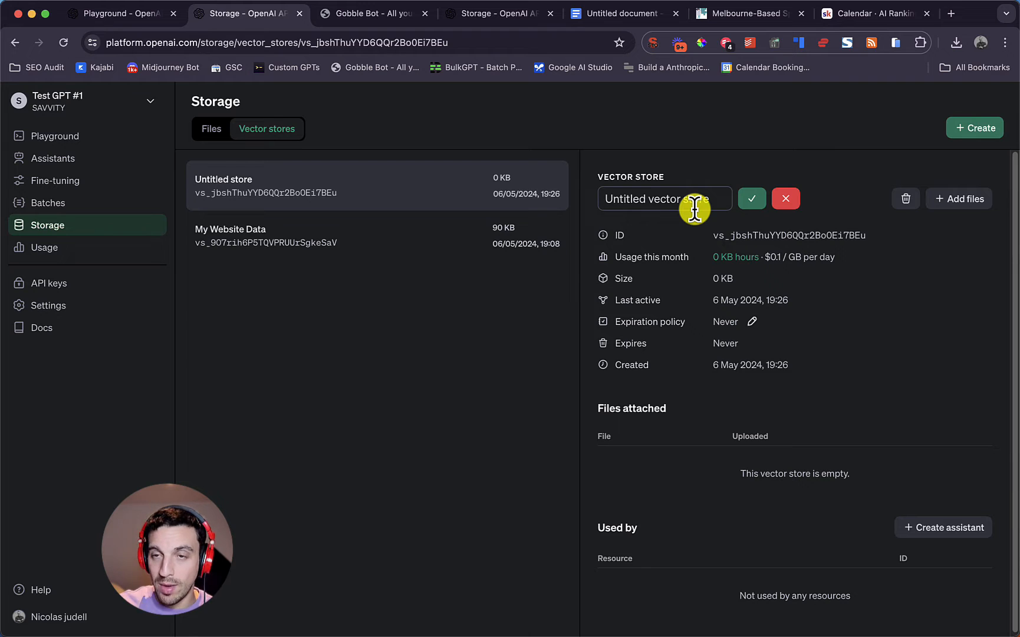
triple_click(694, 203)
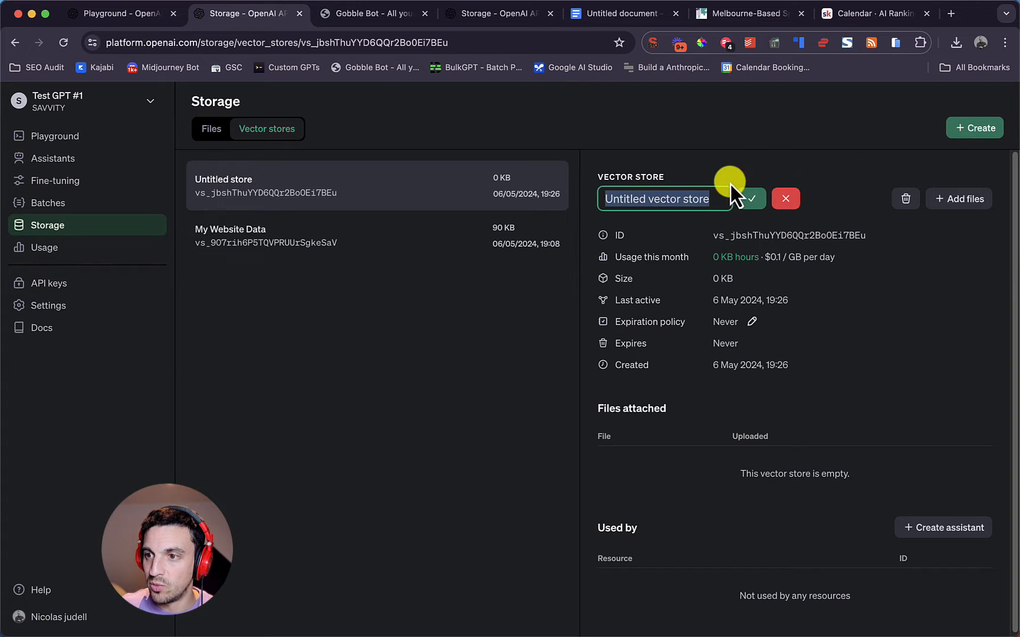
left_click(711, 27)
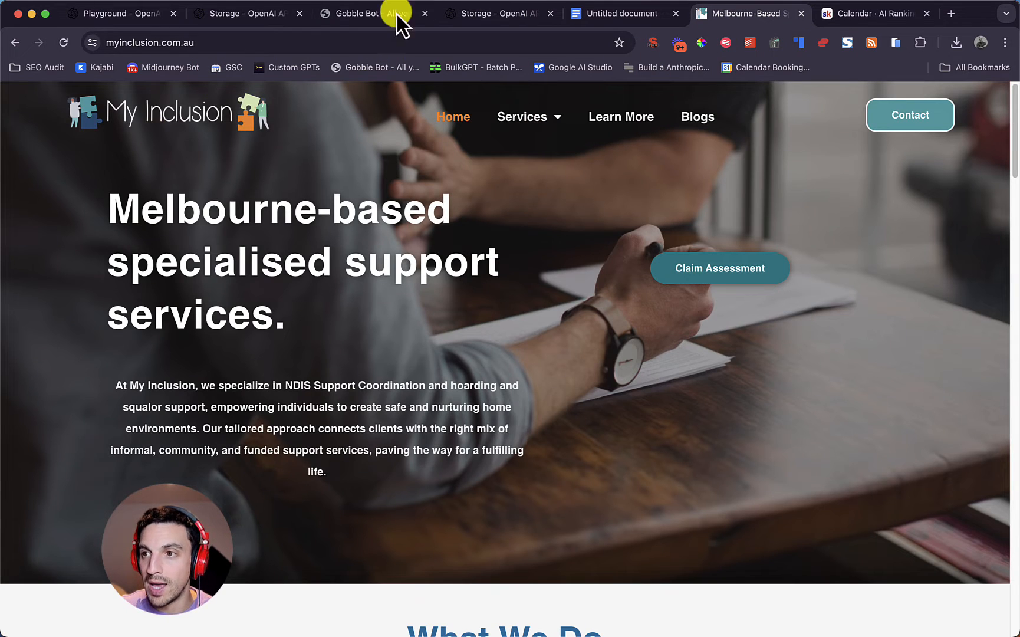
left_click(258, 13)
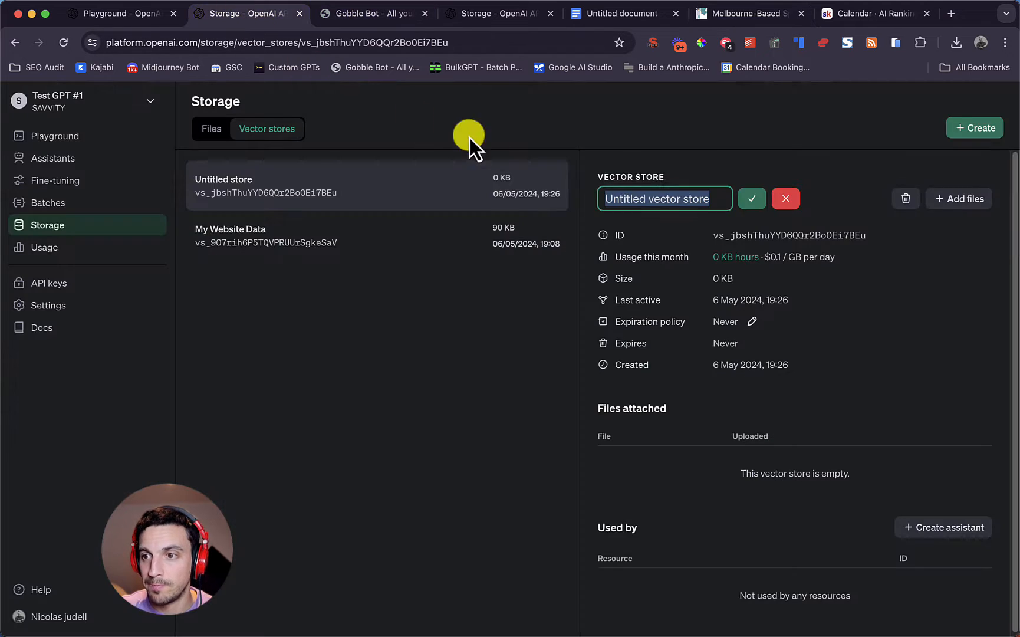
type("My lb")
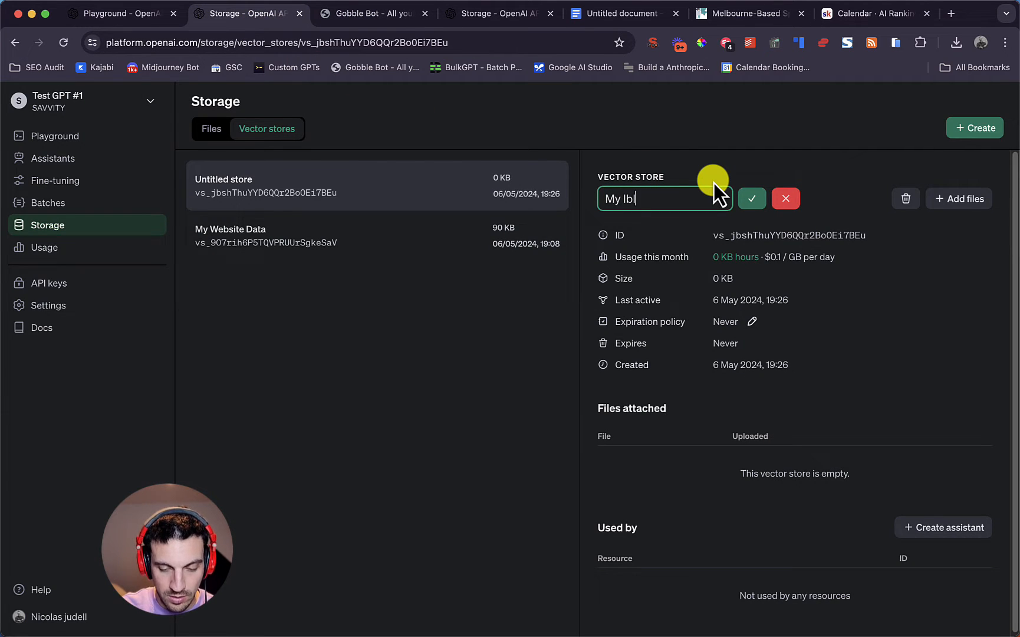
key("BackSpace")
type("nclusion.")
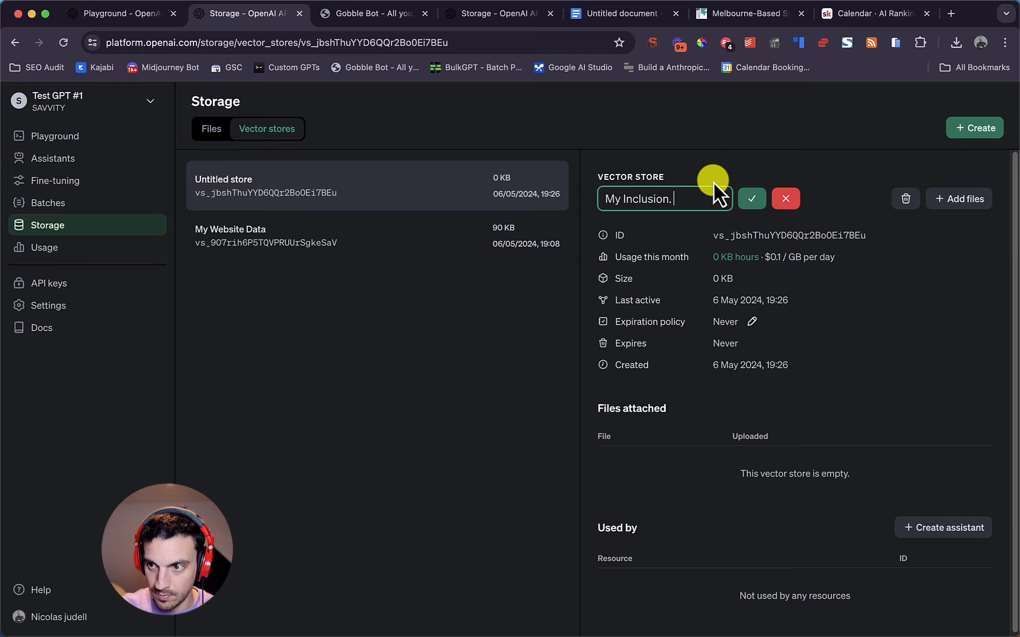
key("BackSpace")
type("Data")
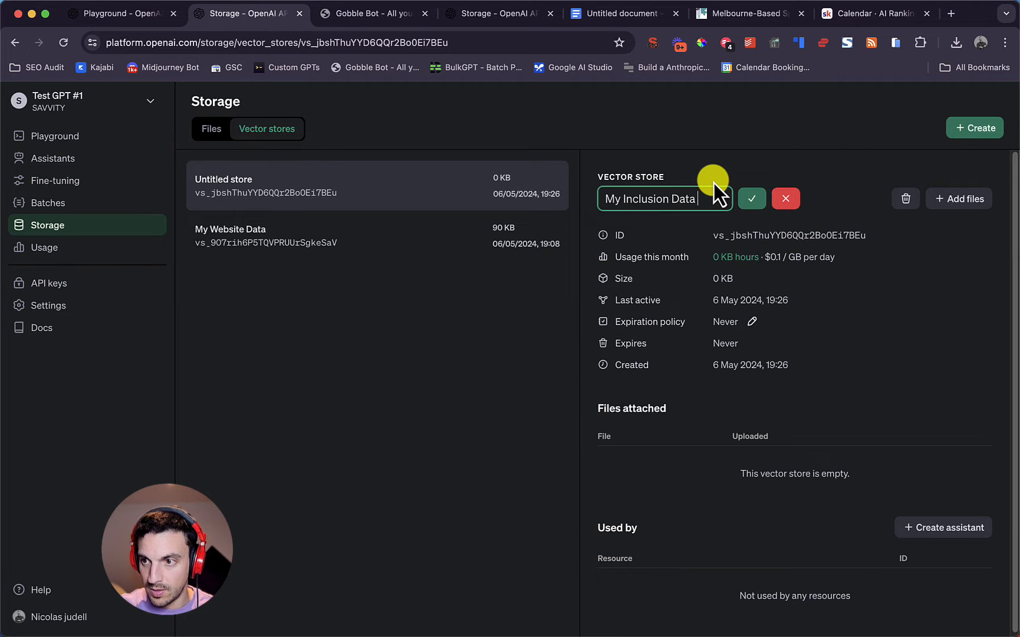
key("BackSpace")
key("BackSpace")
key("BackSpace")
key("BackSpace")
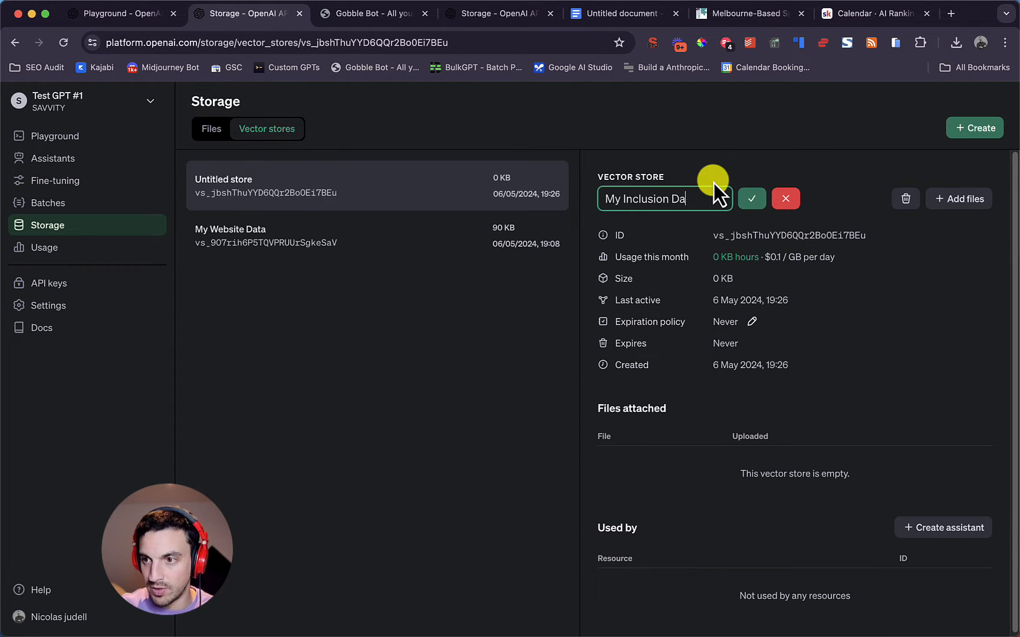
type("Web")
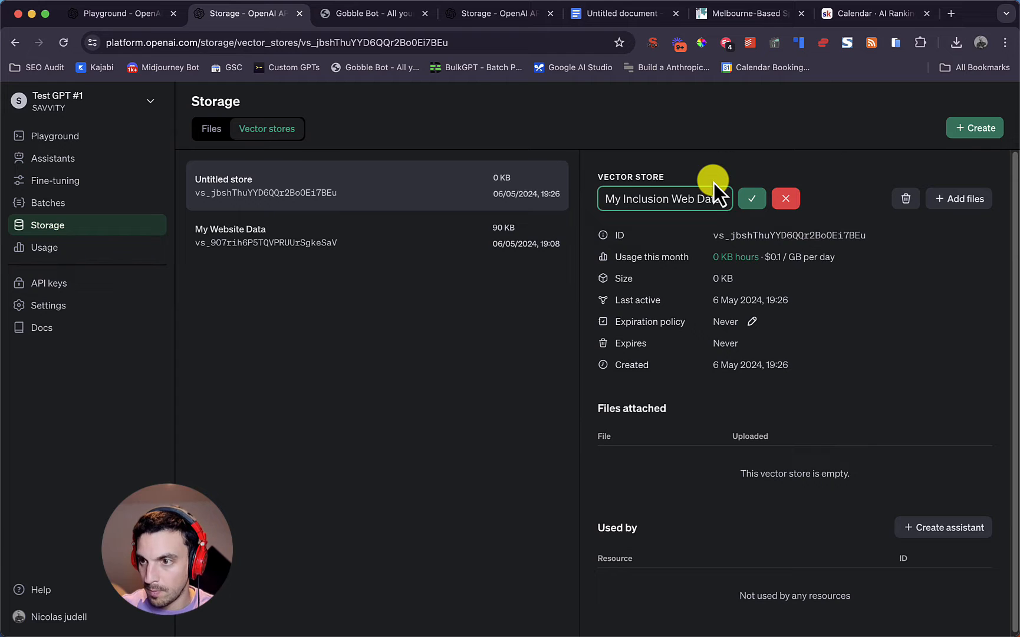
type(" Data")
left_click(752, 199)
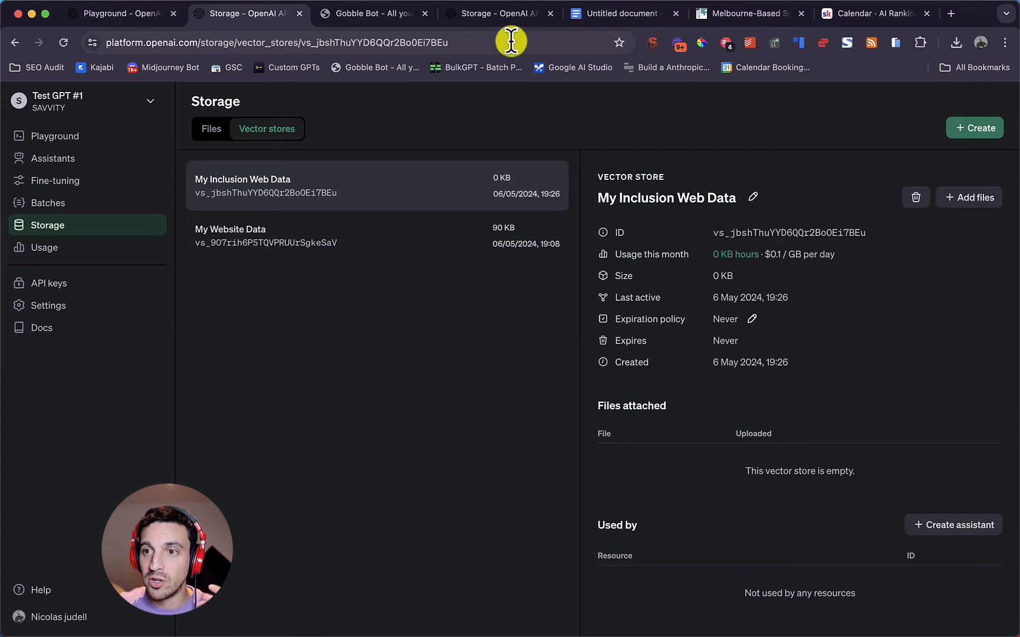
left_click(362, 14)
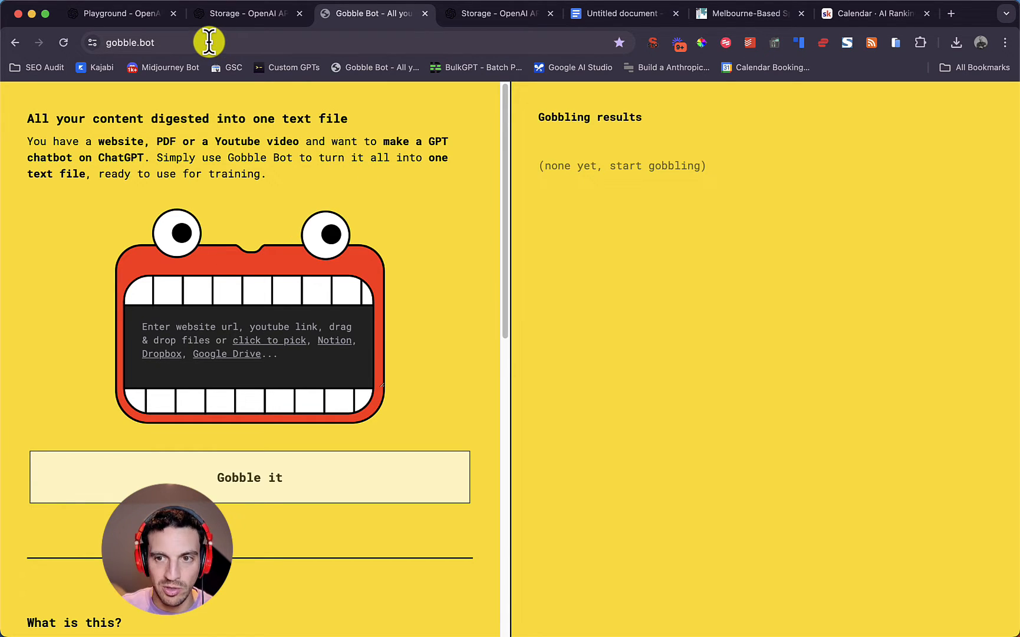
left_click(752, 25)
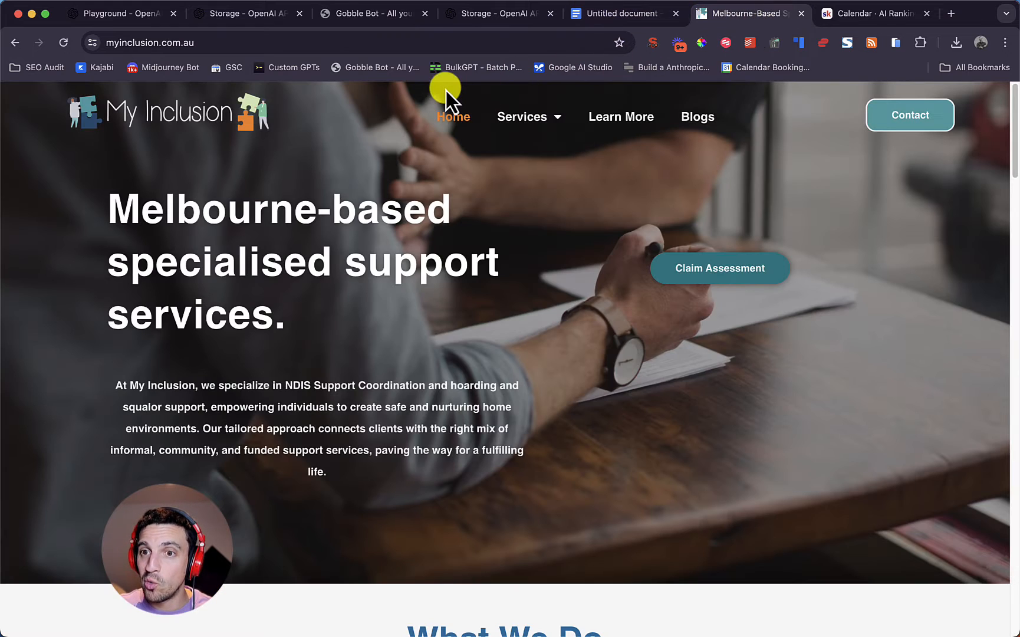
left_click(427, 43)
key("super+c")
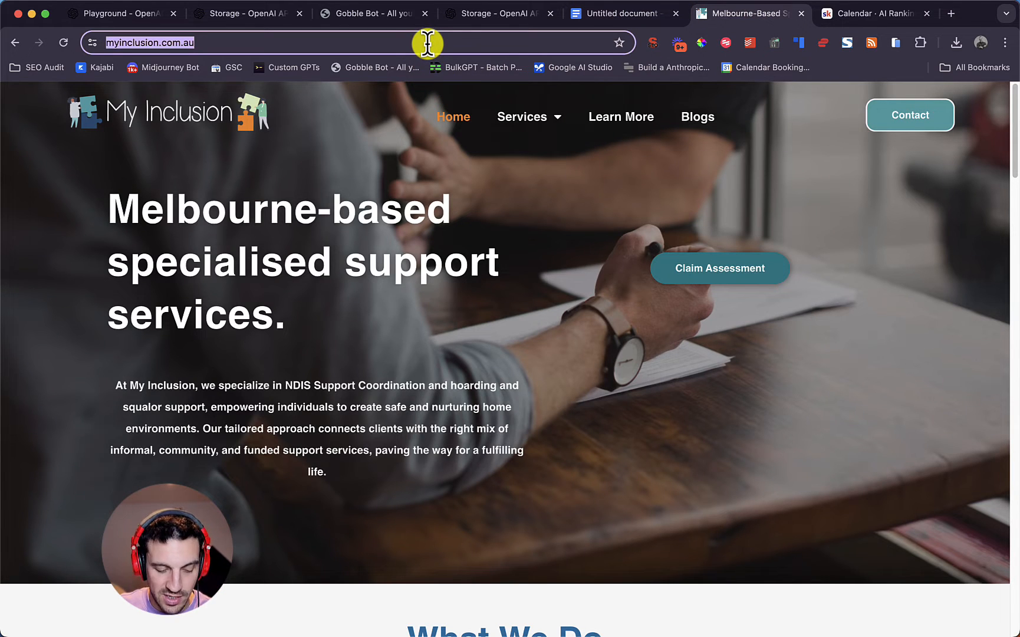
left_click(356, 18)
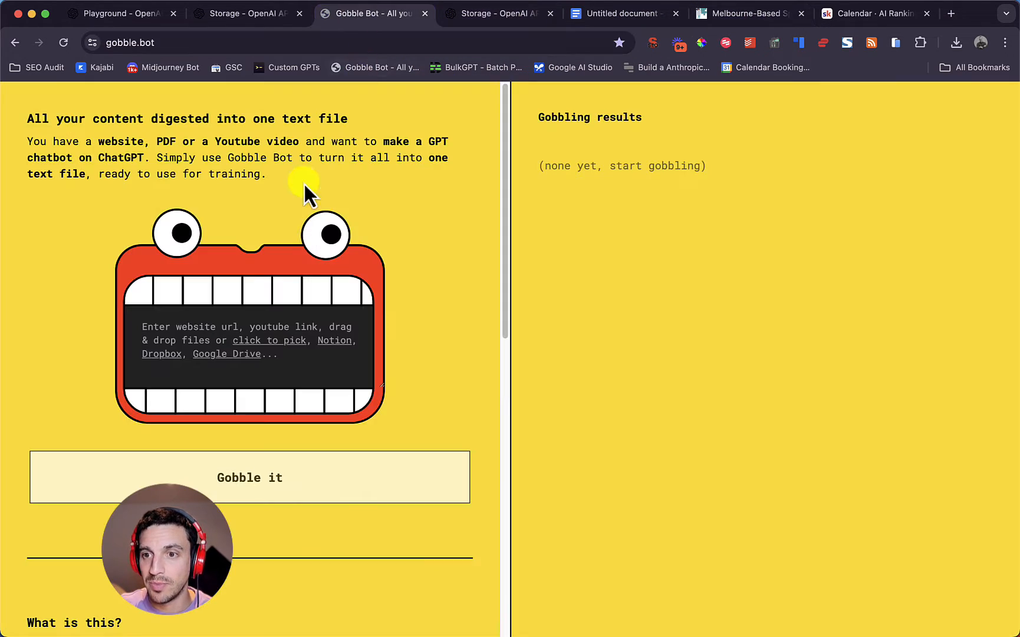
left_click(201, 325)
key("super+v")
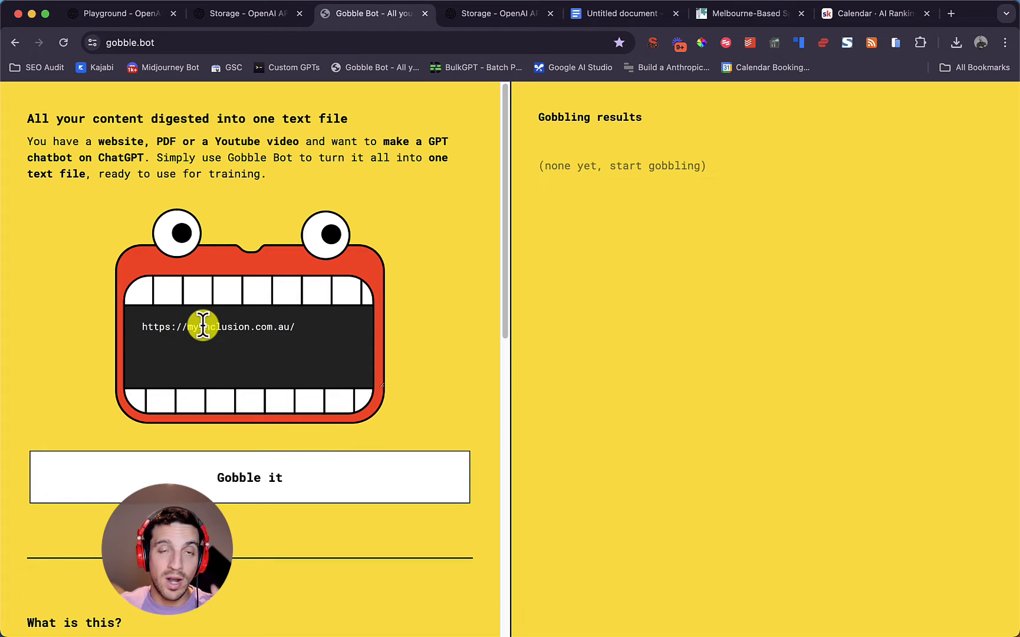
left_click(303, 475)
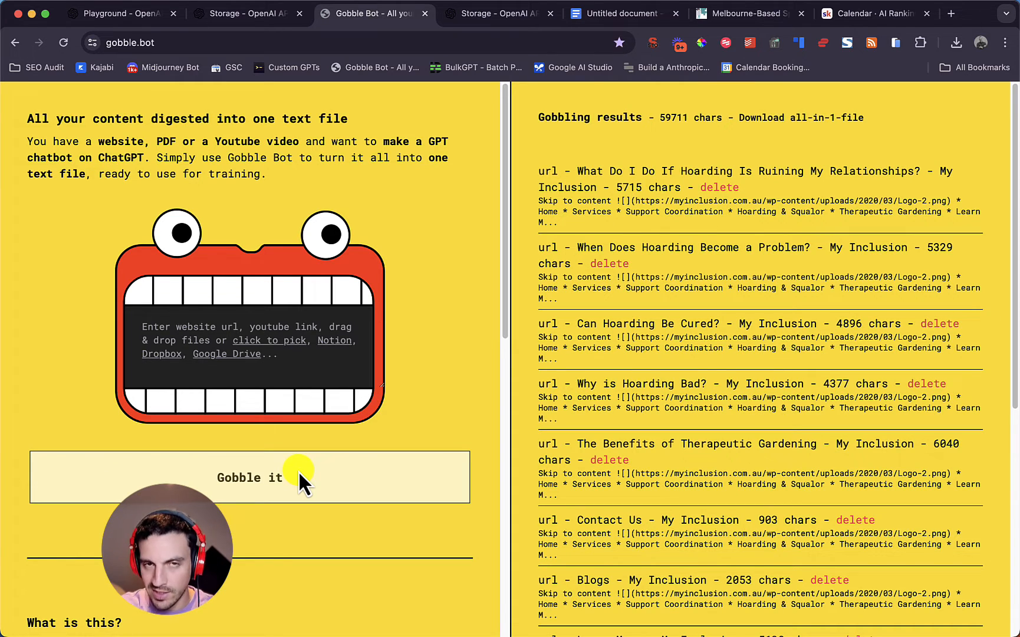
Look through the gobbled website pages and download them as the all-in-1-file.
scroll(936, 295, "down", 6)
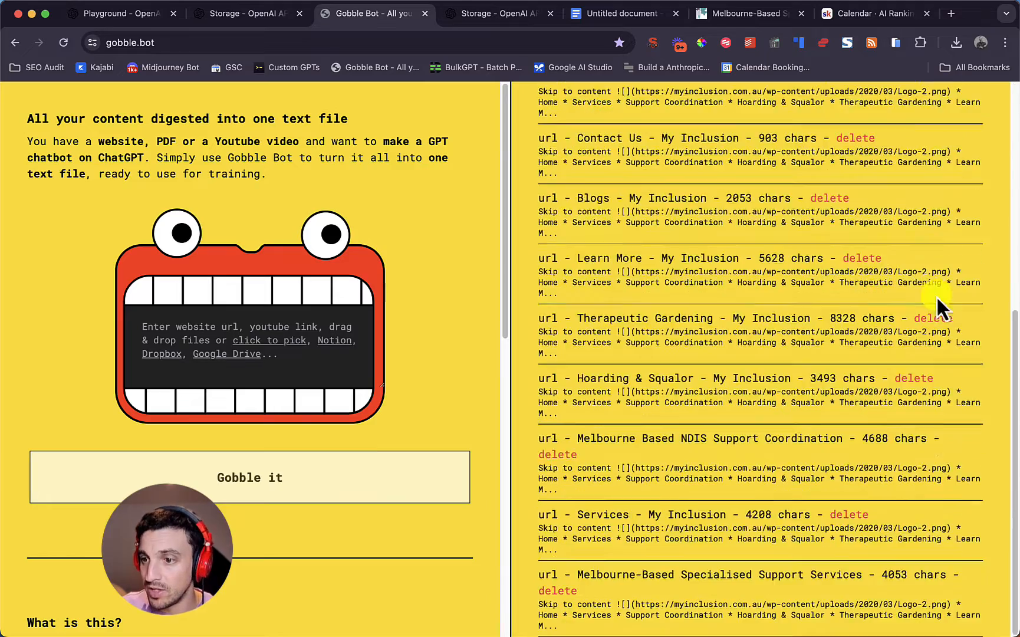
scroll(935, 293, "up", 6)
scroll(936, 293, "down", 6)
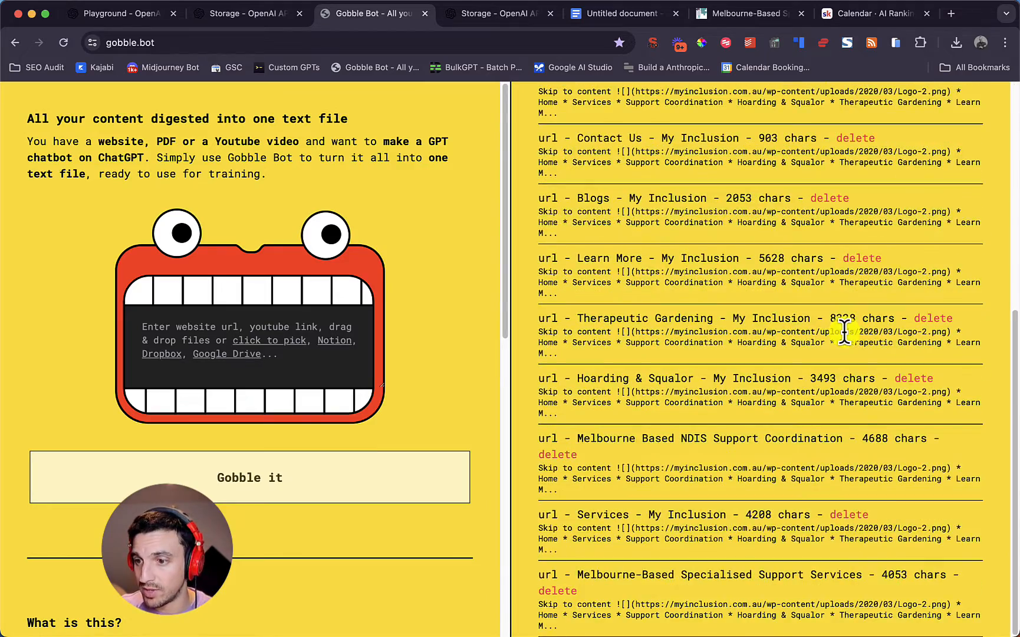
scroll(786, 424, "up", 2)
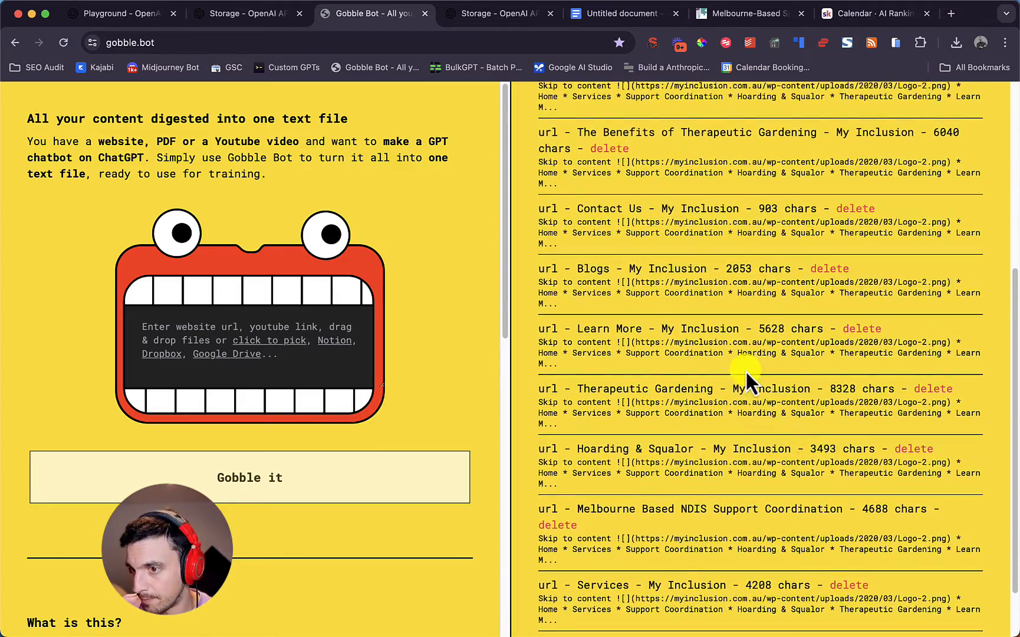
scroll(745, 369, "up", 5)
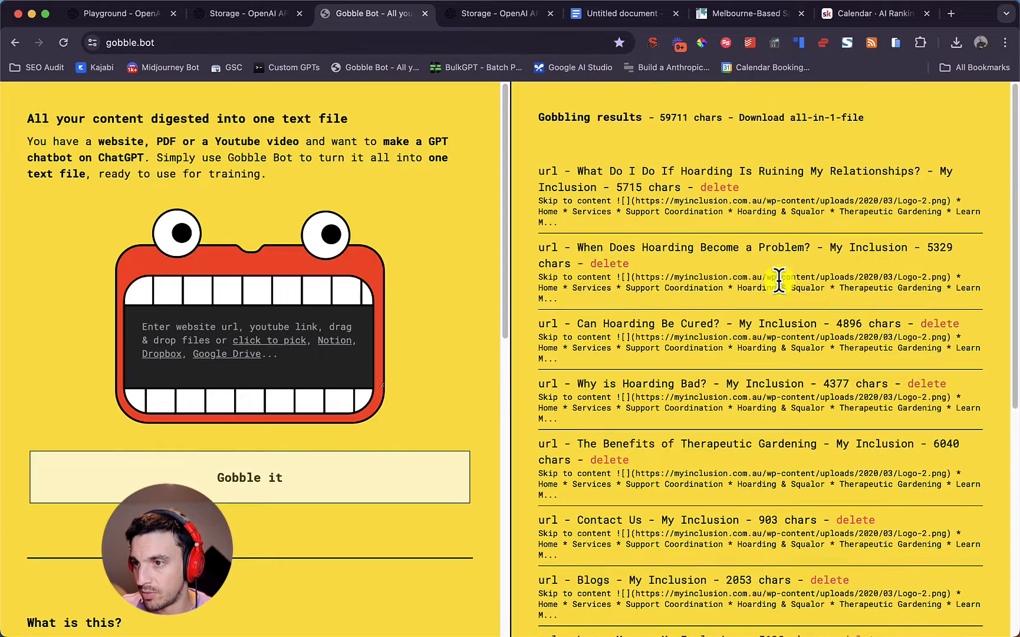
left_click(782, 120)
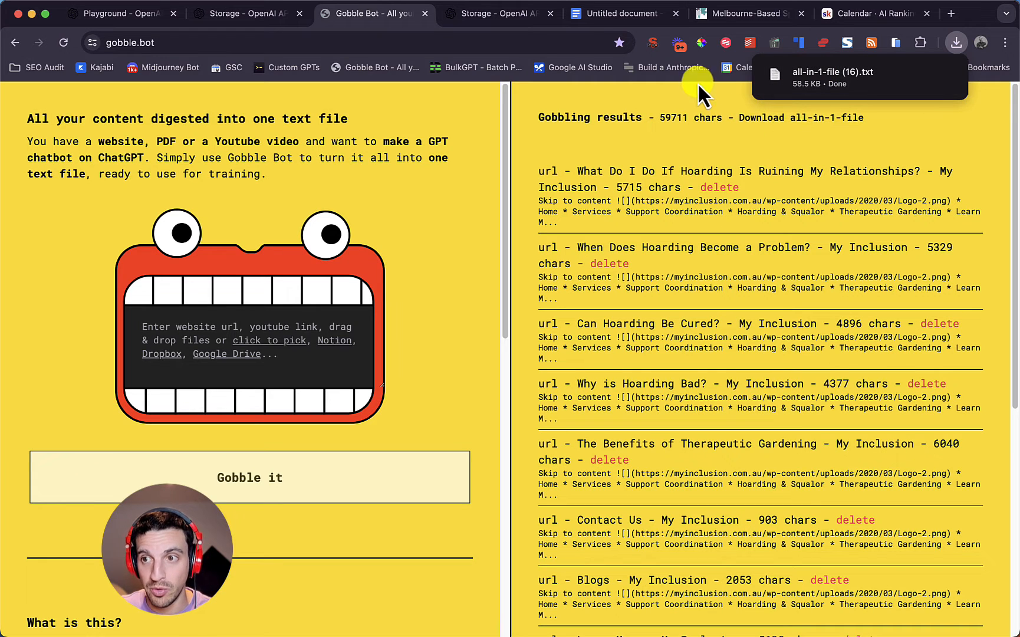
Return to OpenAI storage and attach the downloaded "all-in-1-file (16).txt" to the "My Inclusion Web Data" vector store.
left_click(252, 10)
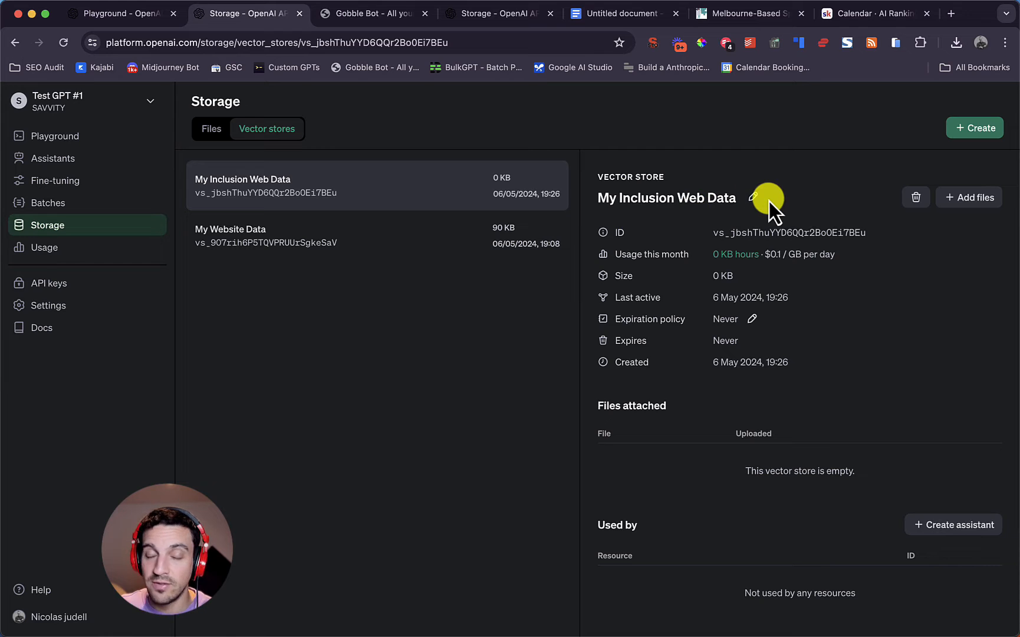
left_click(956, 204)
left_click(956, 44)
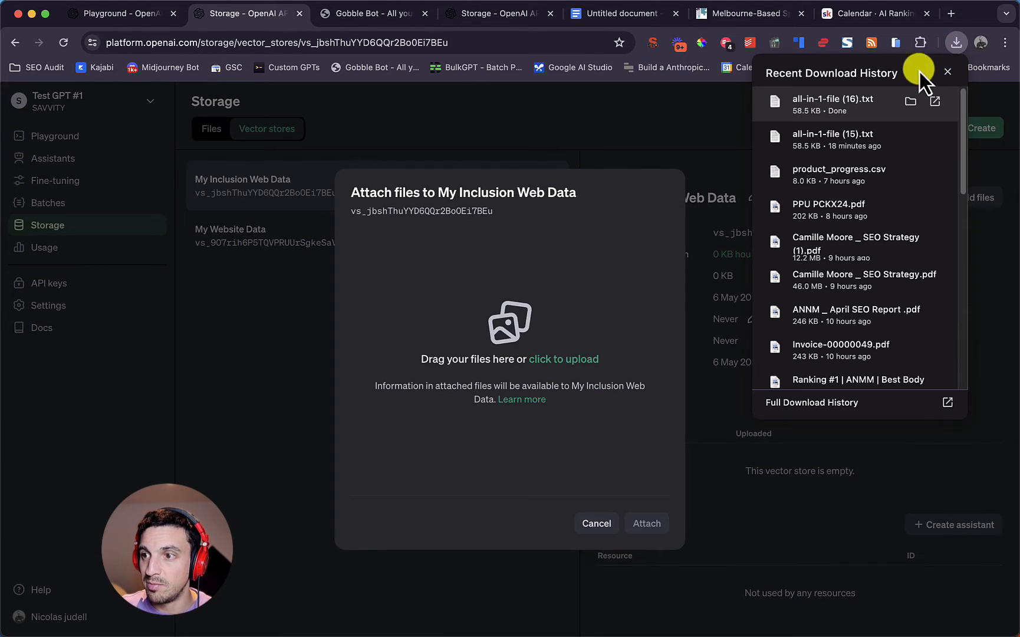
left_click_drag(850, 119, 552, 290)
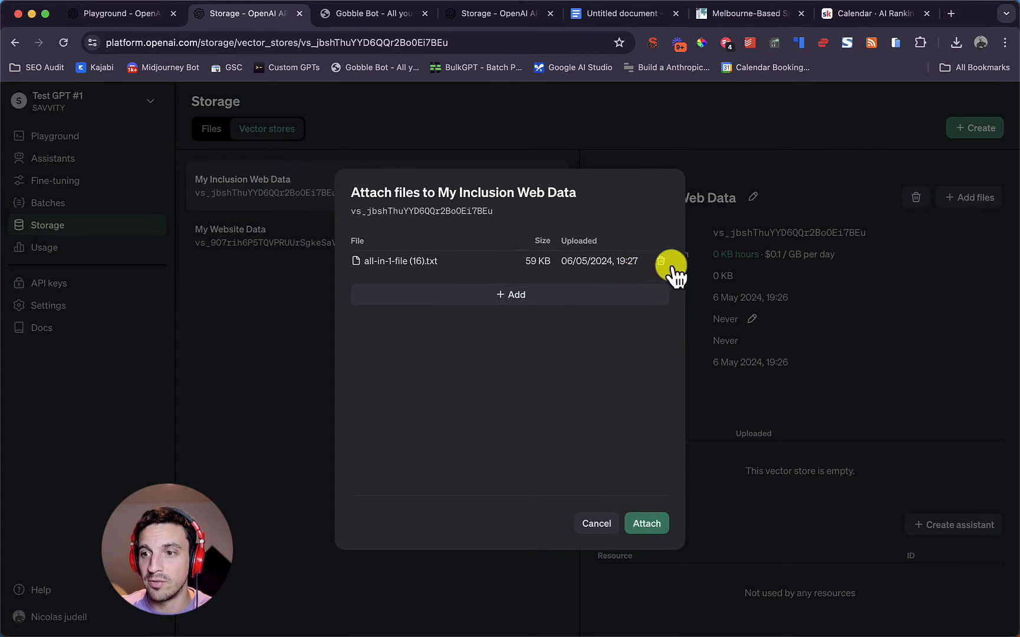
left_click(649, 520)
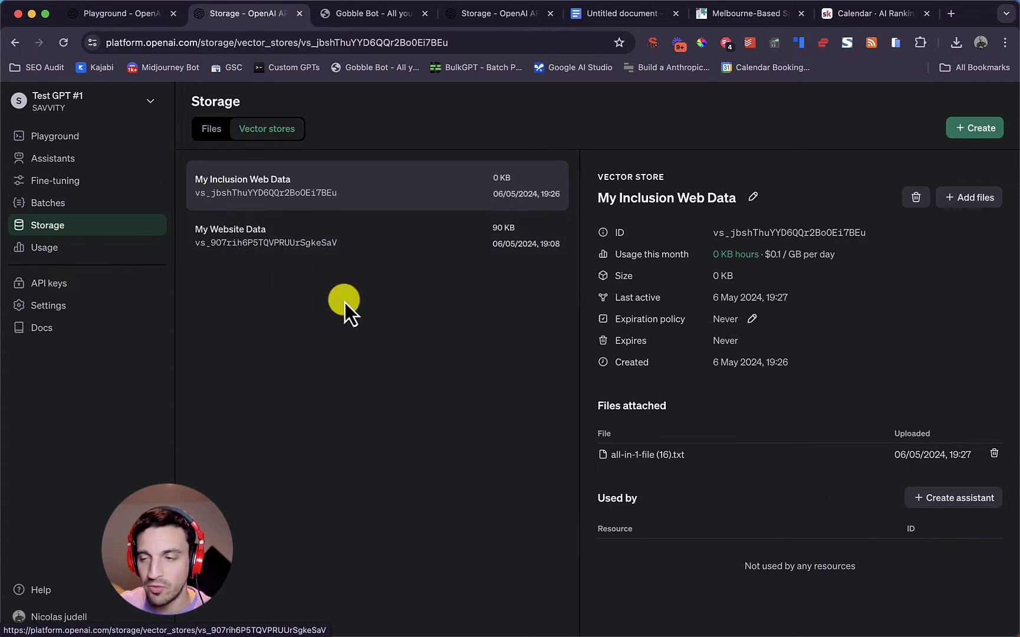
Copy the ID of the "My Inclusion Web Data" vector store and create a new assistant named "My Inclusion Assistant".
left_click(744, 236)
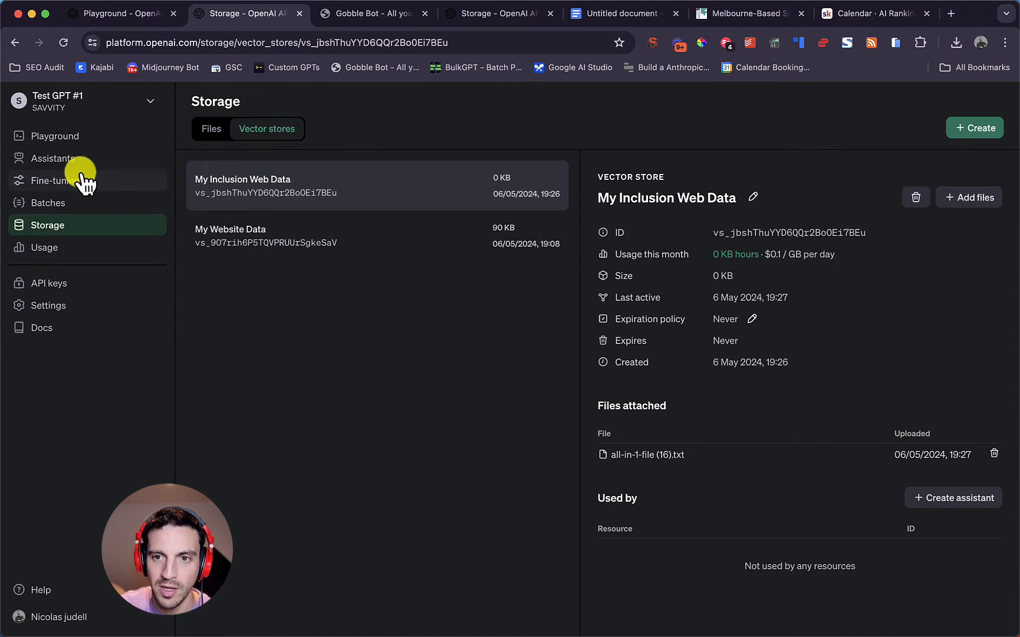
left_click(72, 159)
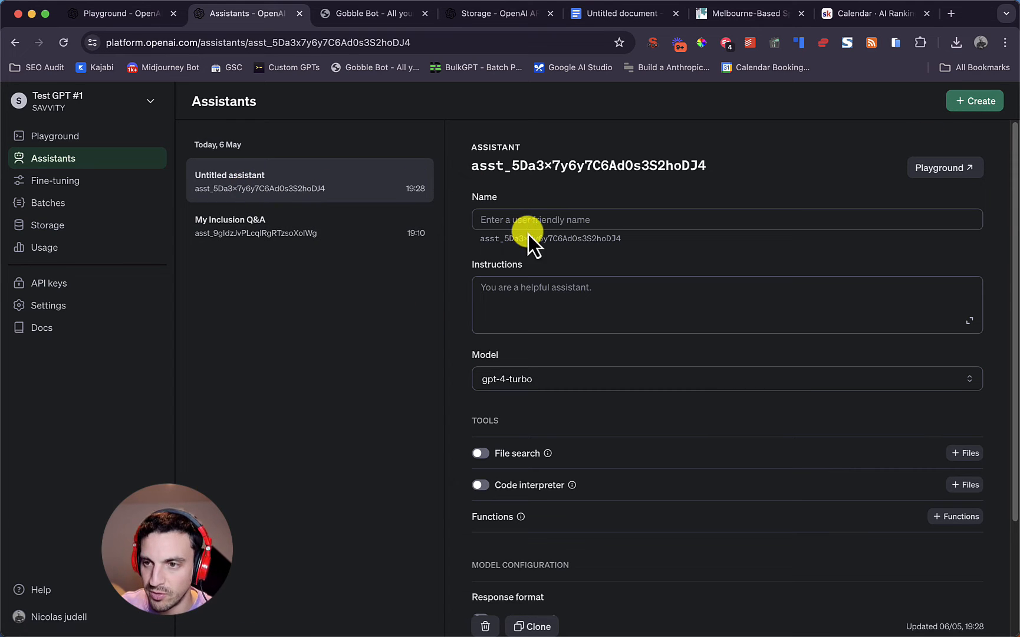
left_click(527, 224)
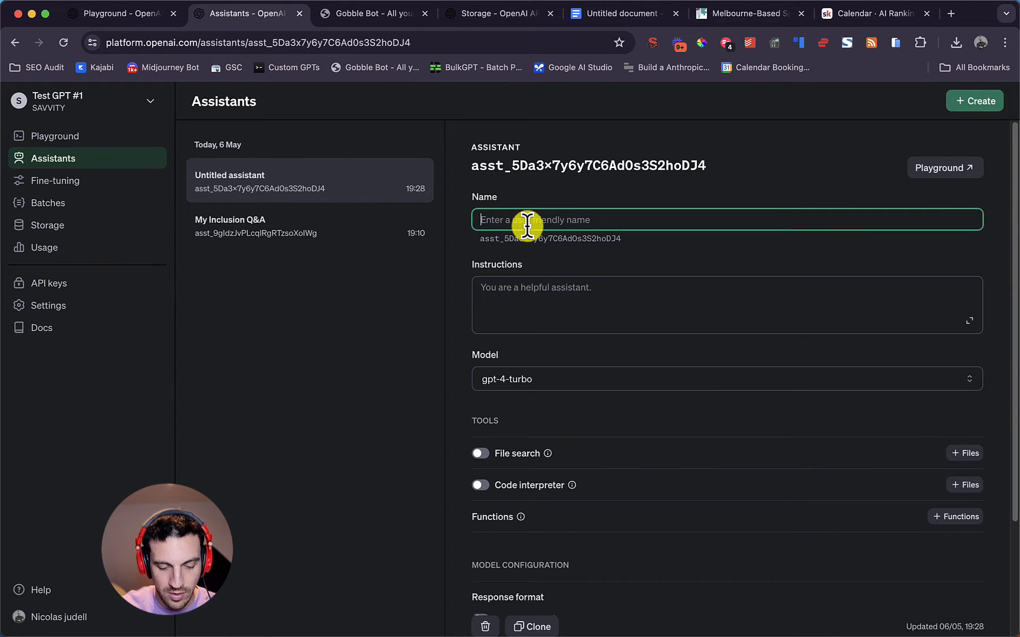
type("My Inc")
key("BackSpace")
key("BackSpace")
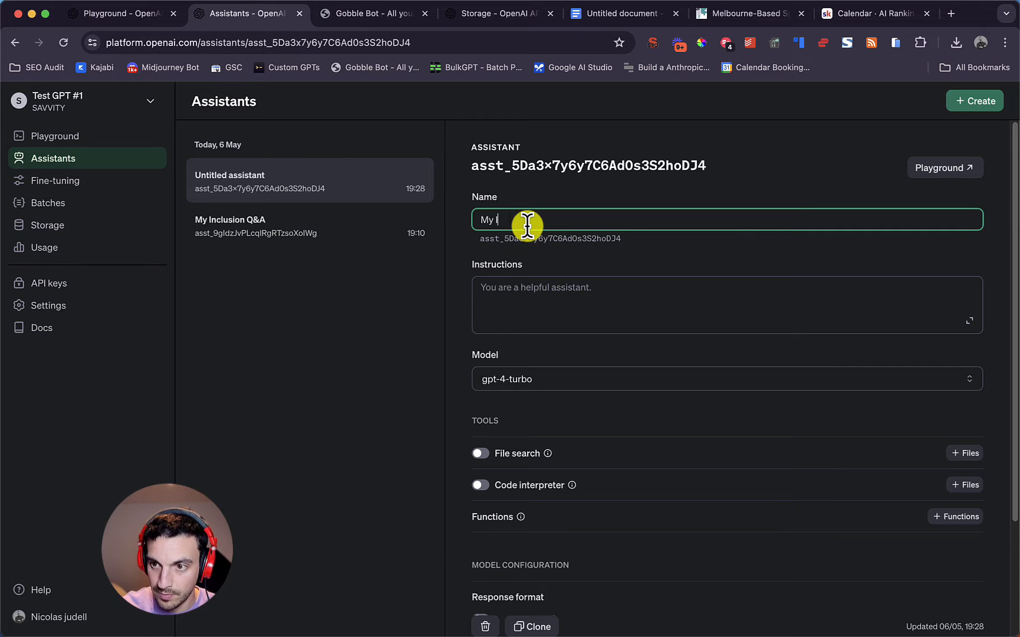
type("nlcusion AI")
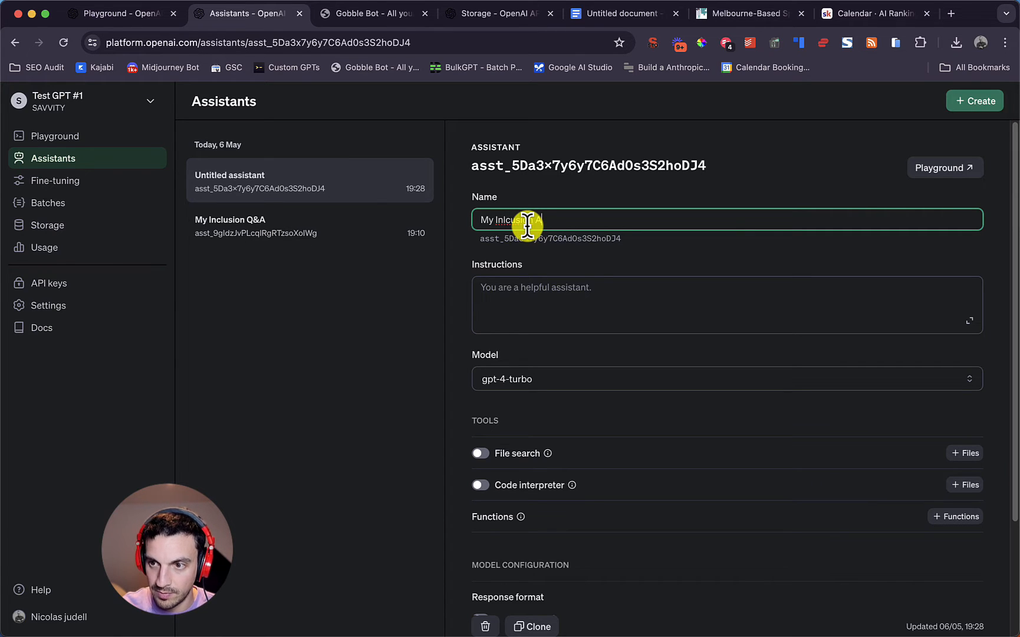
key("BackSpace")
type("ssistant")
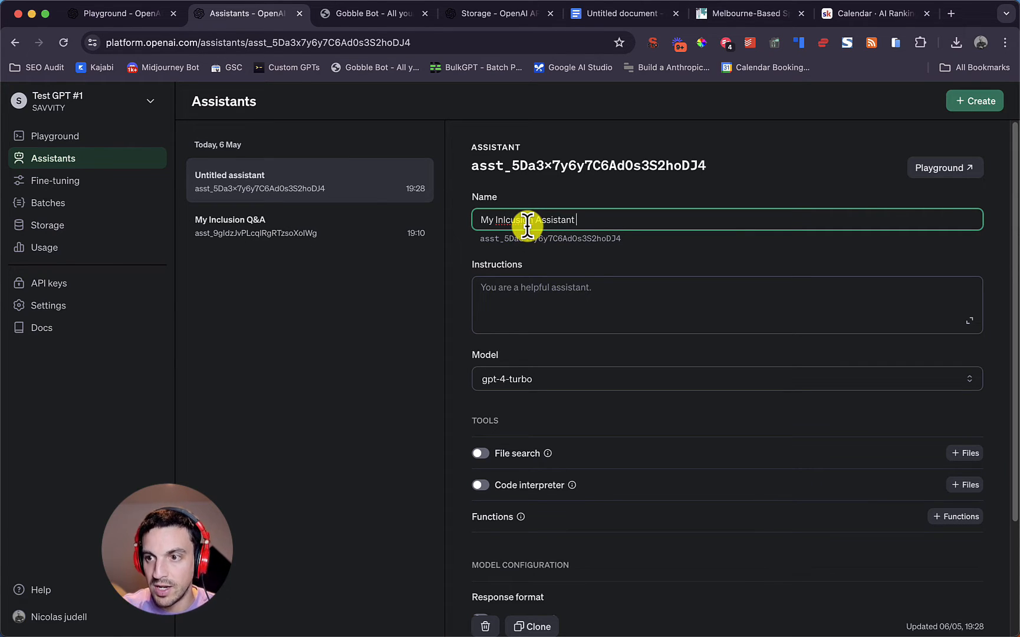
right_click(518, 219)
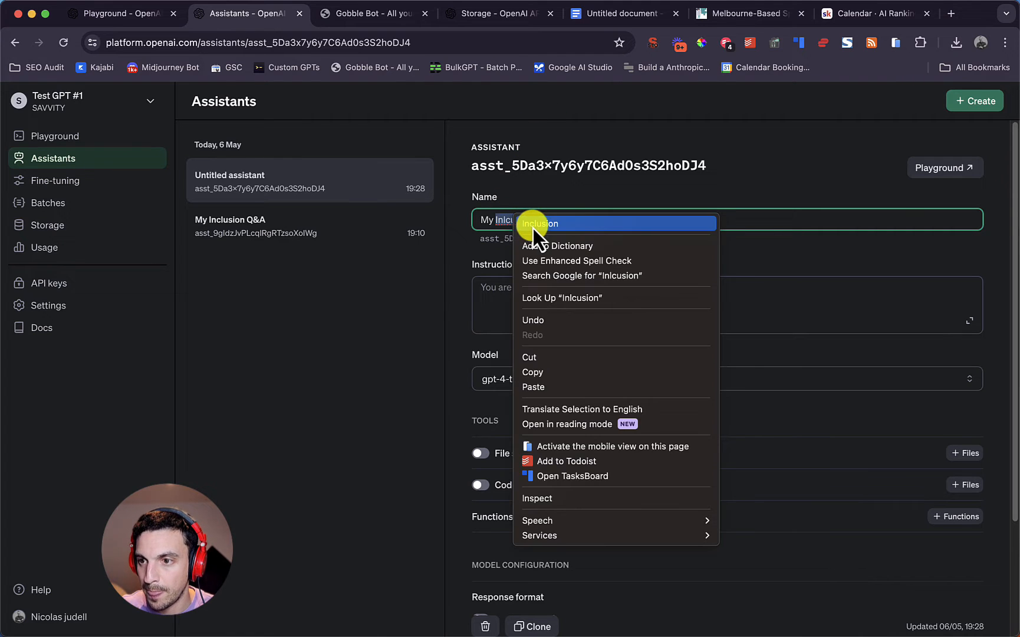
left_click(540, 225)
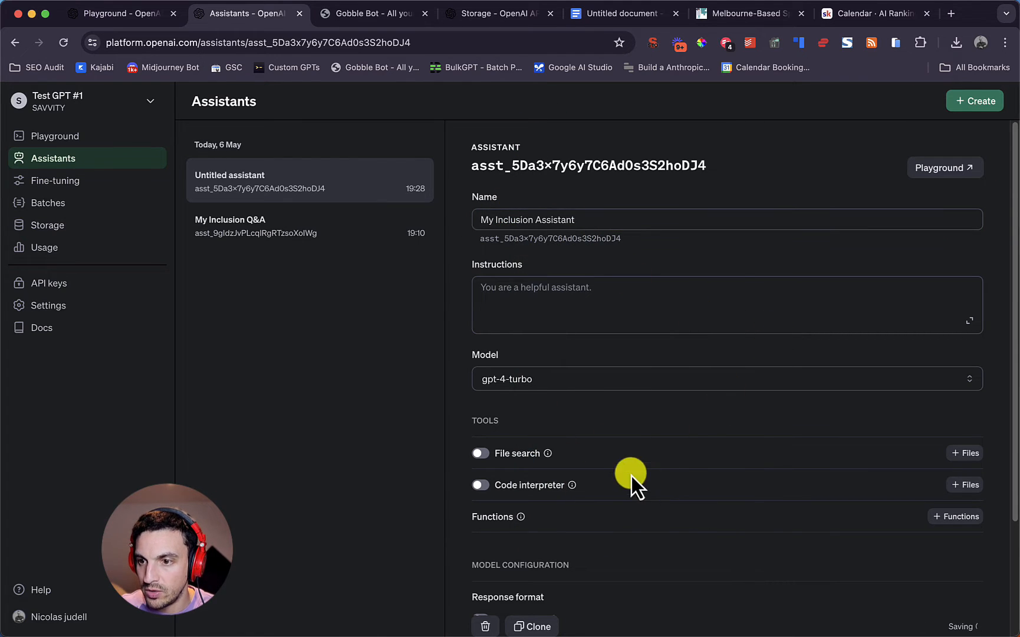
Enable file search and code interpreter for the assistant, and attach the "My Inclusion Web Data" vector store to file search using its copied ID.
left_click(485, 459)
left_click(483, 487)
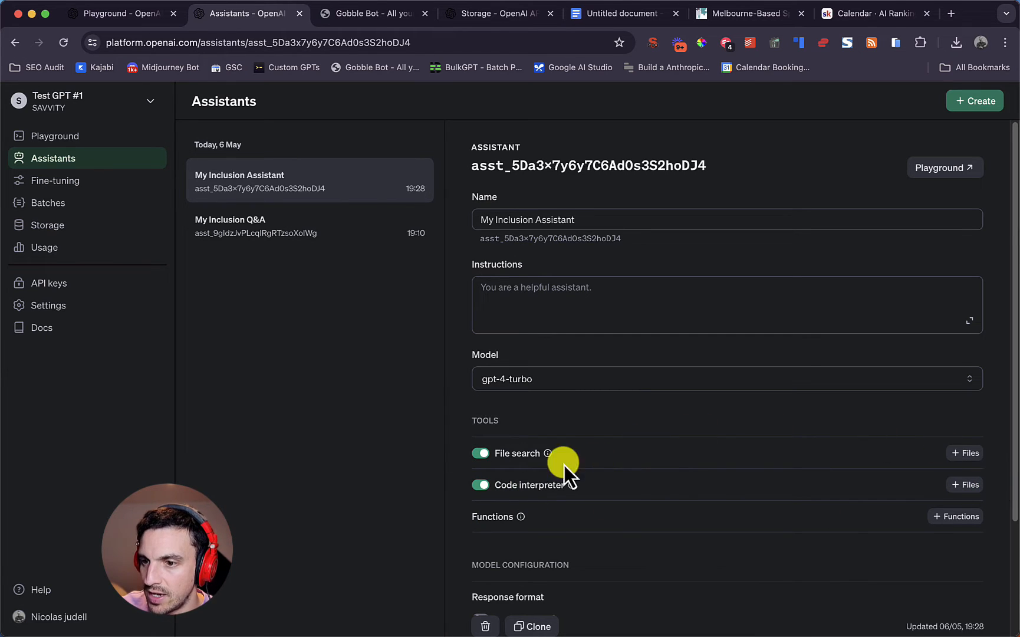
left_click(952, 456)
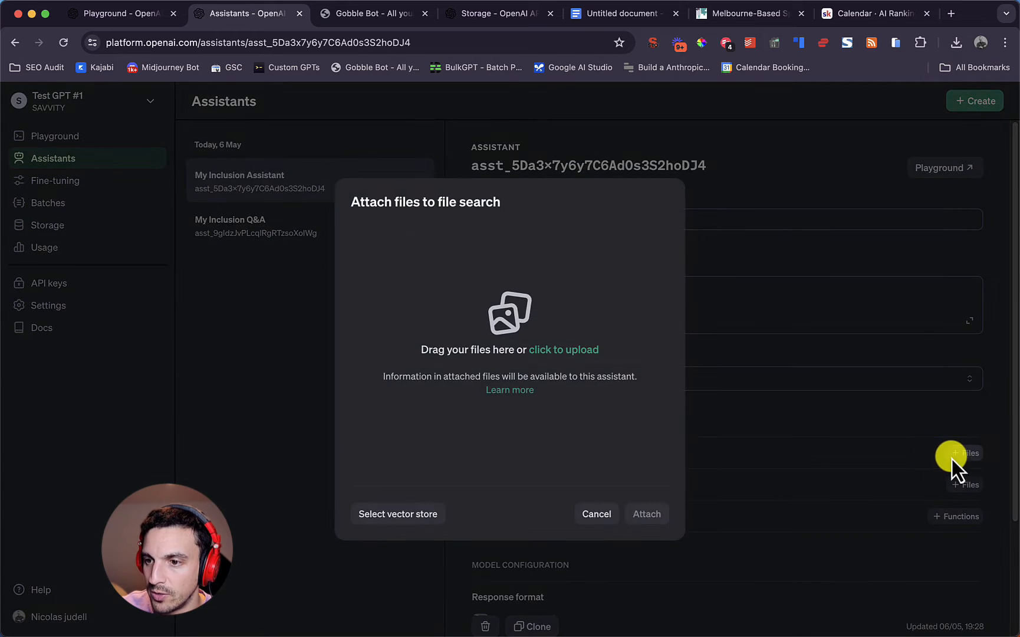
left_click(394, 516)
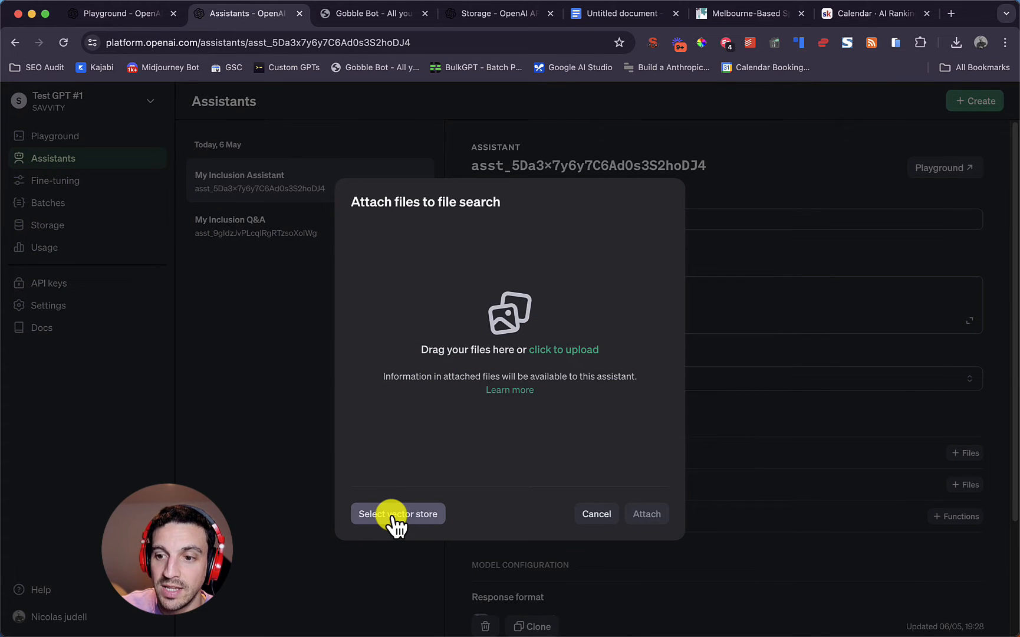
left_click(534, 372)
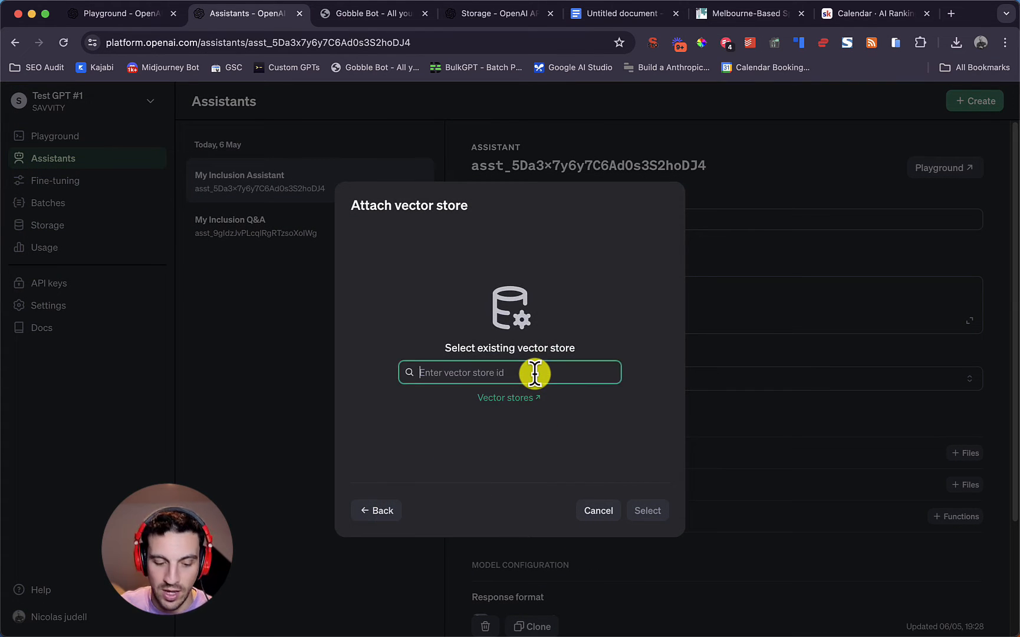
key("super+v")
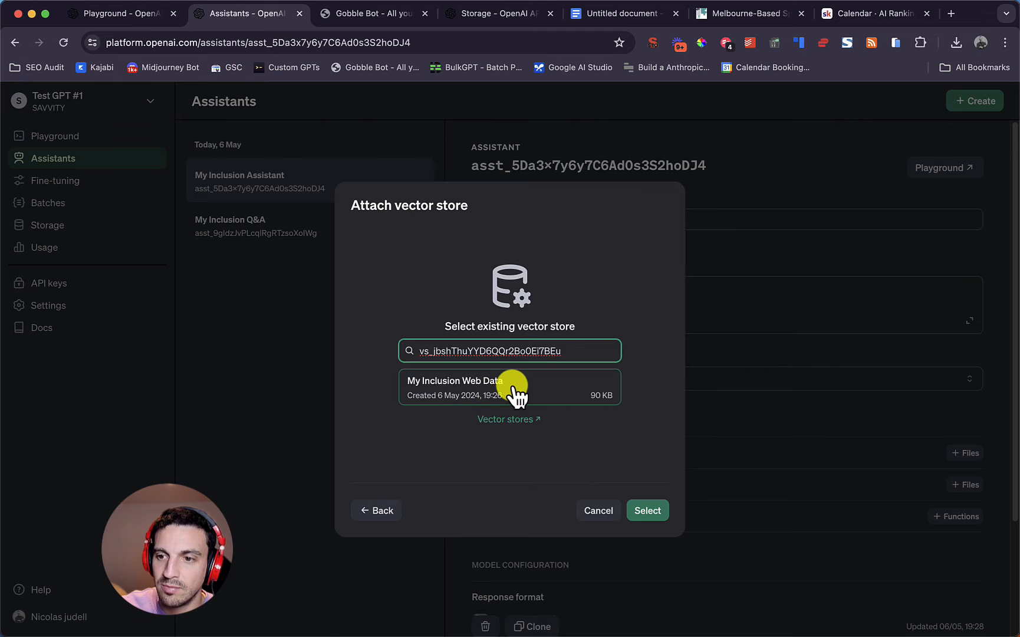
left_click(644, 510)
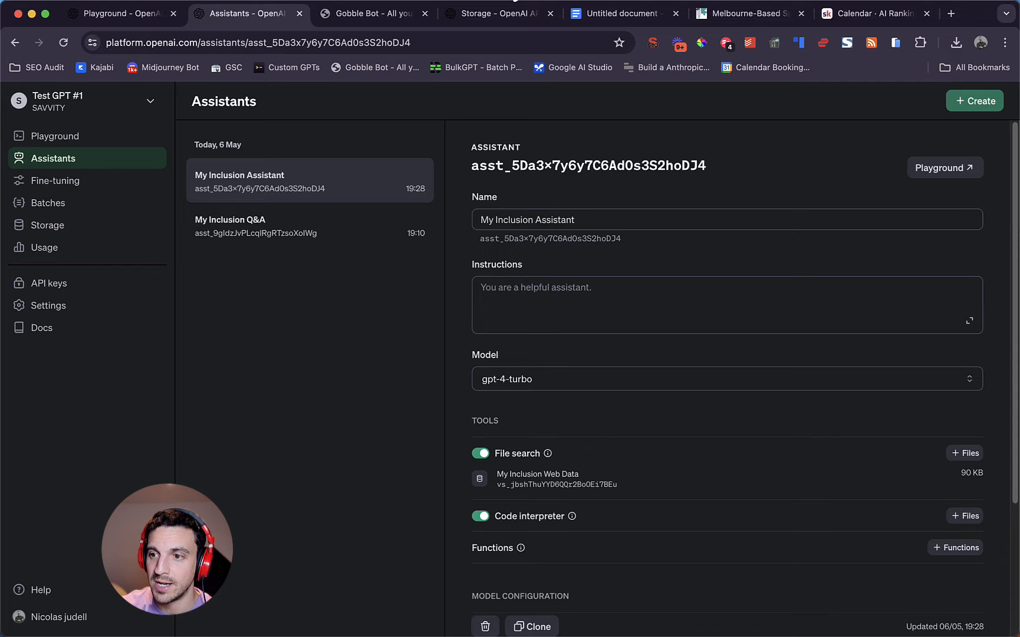
Copy the full "You are a helpful assistant..." prompt from the untitled Google Docs document into the instructions of My Inclusion Assistant.
left_click(691, 303)
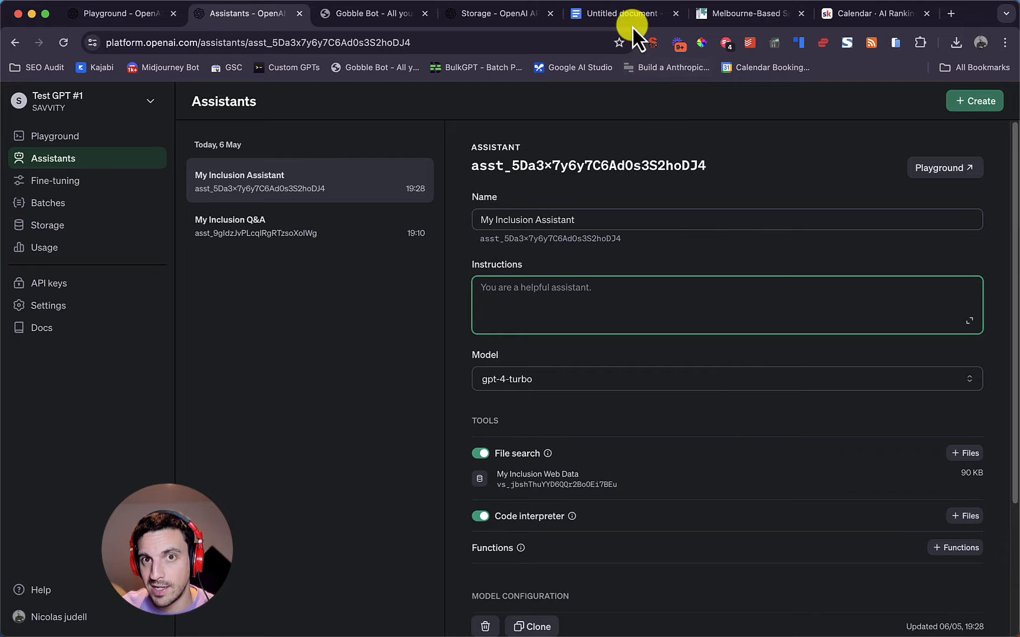
left_click(619, 13)
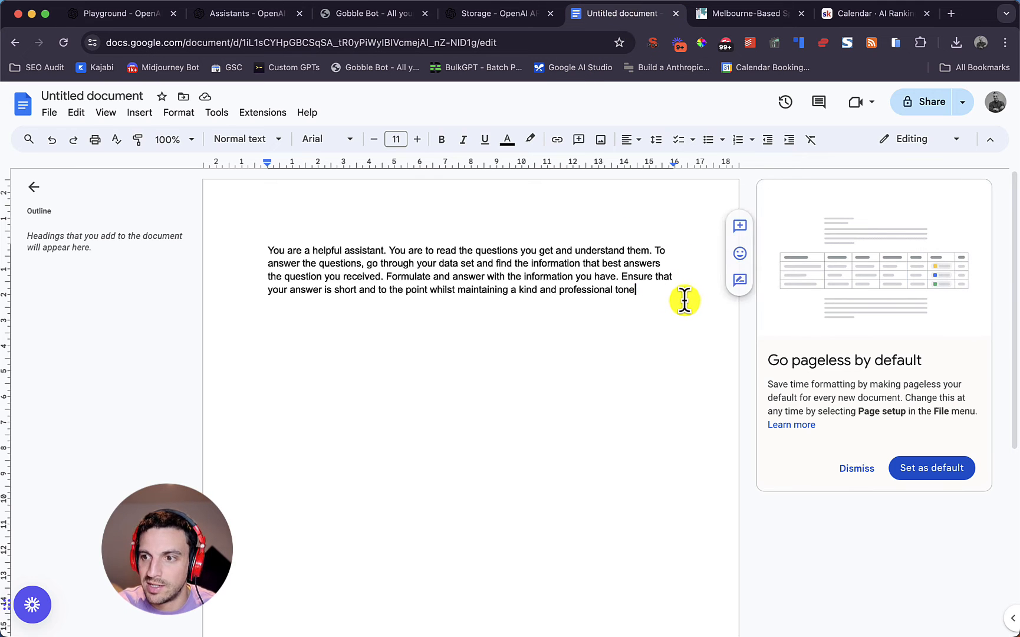
left_click_drag(684, 300, 268, 224)
key("super+c")
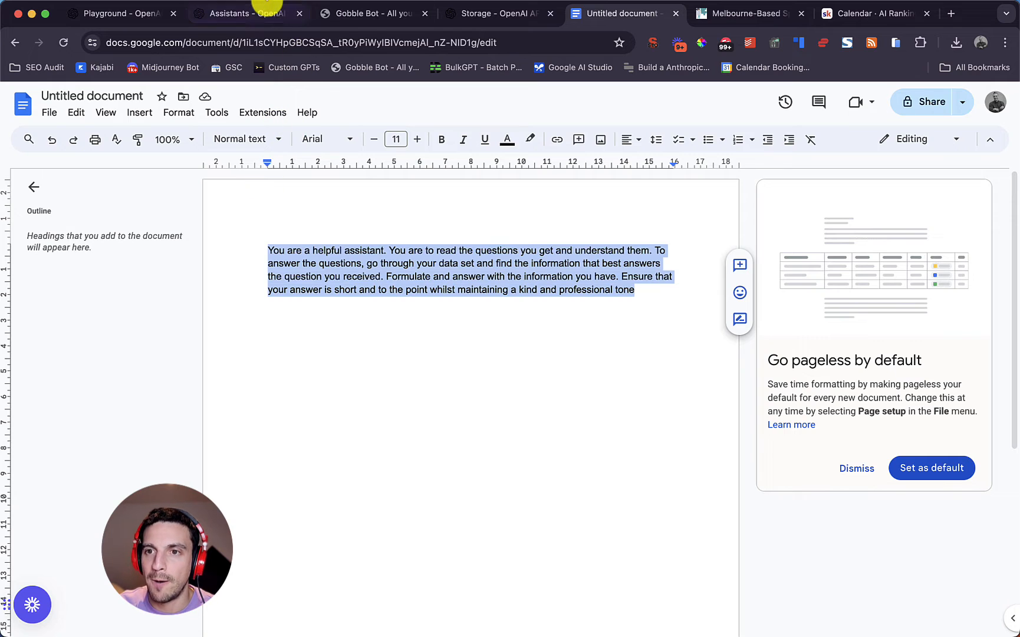
left_click(266, 13)
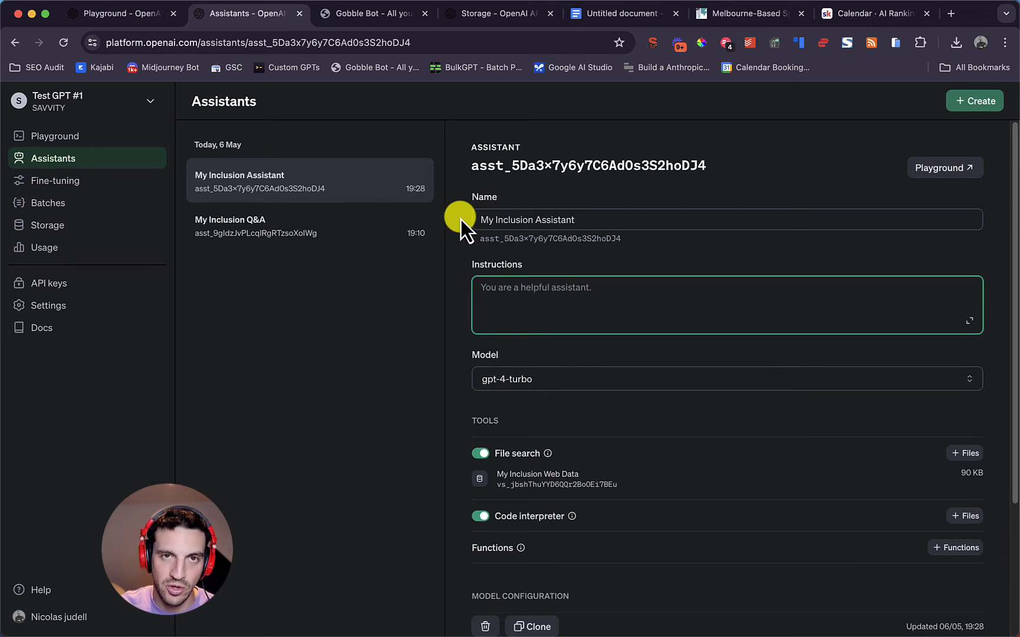
key("super+v")
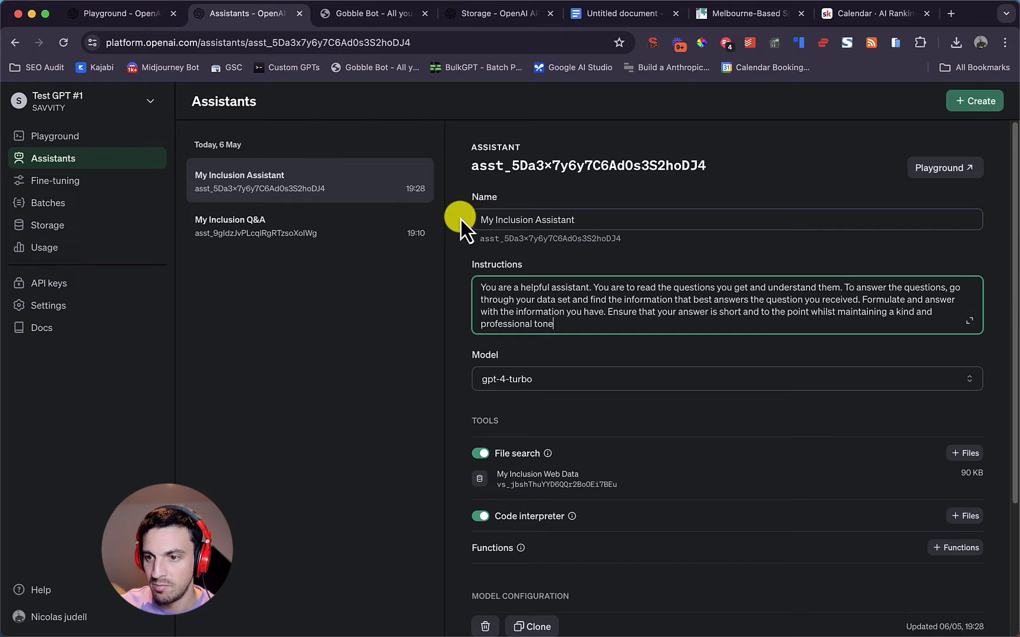
left_click(534, 287)
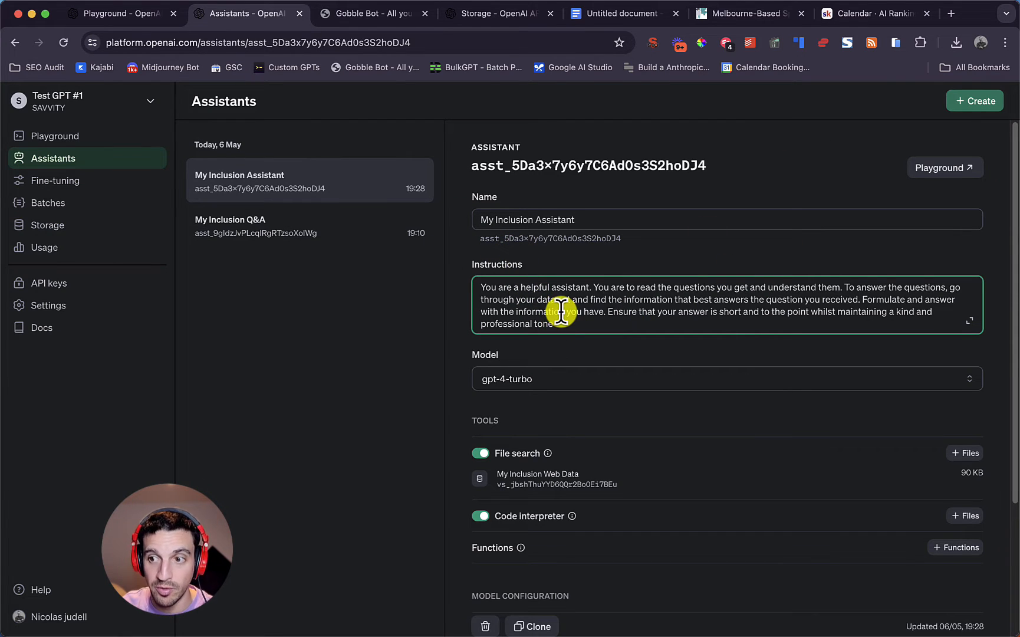
Review the assistant's remaining settings, and ask it "what services do you provide ?" in the Playground.
scroll(566, 377, "down", 1)
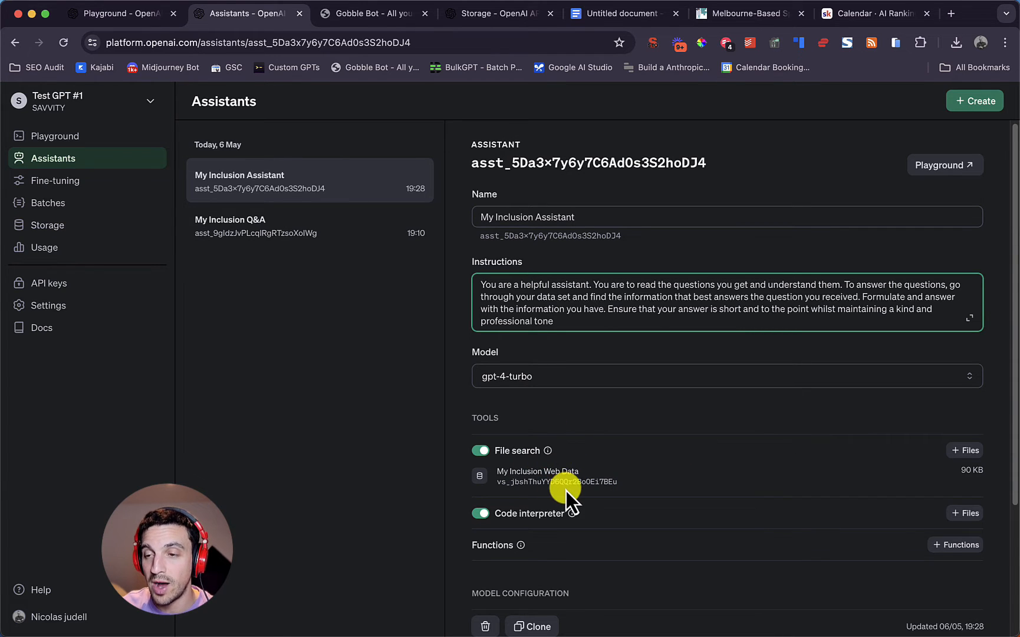
scroll(566, 490, "down", 5)
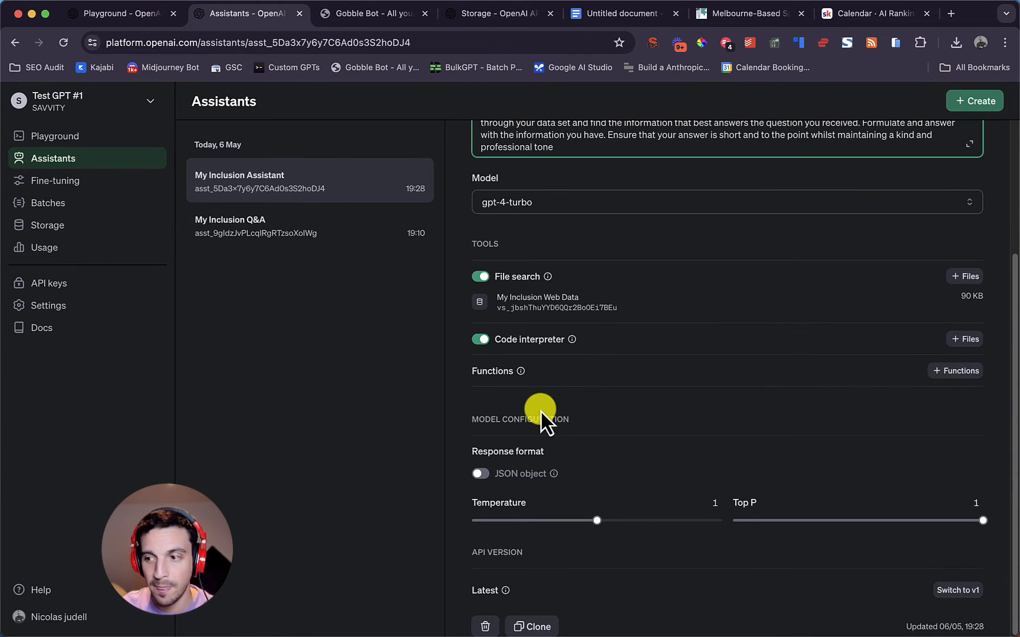
scroll(554, 413, "up", 5)
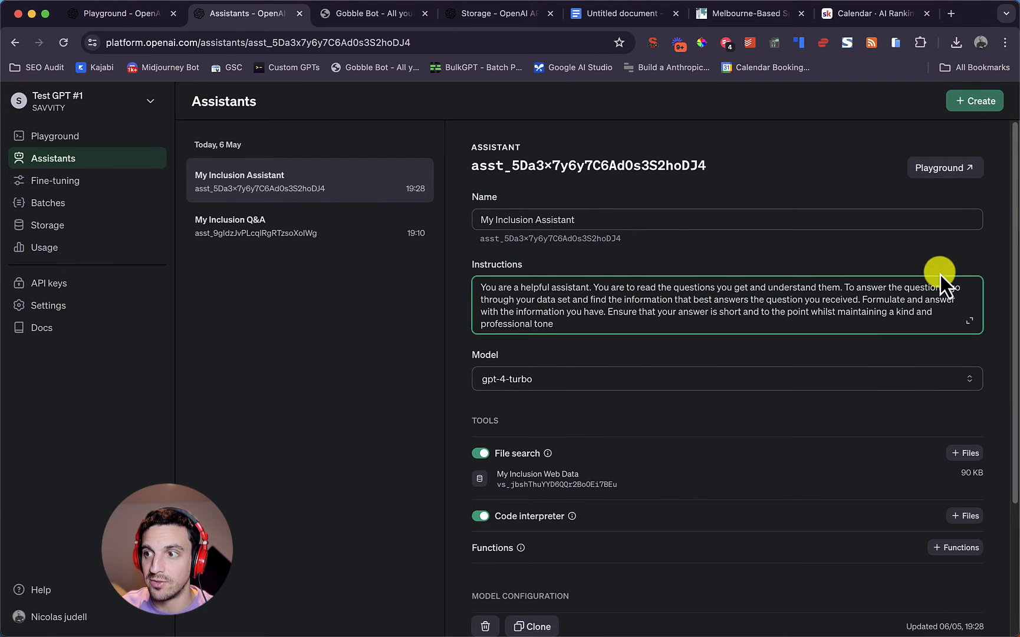
left_click(941, 177)
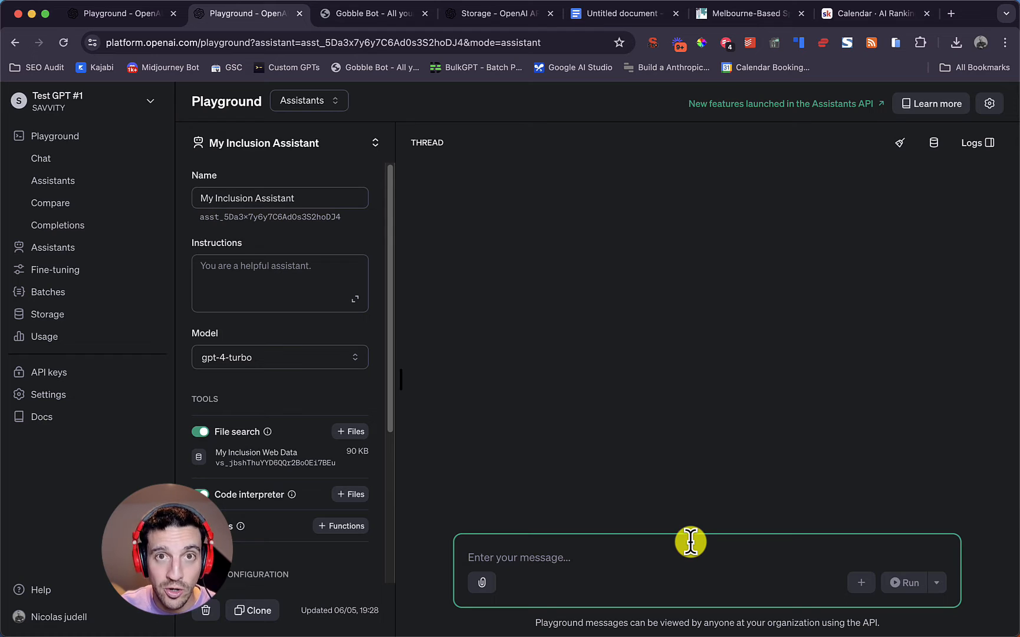
type("what serv")
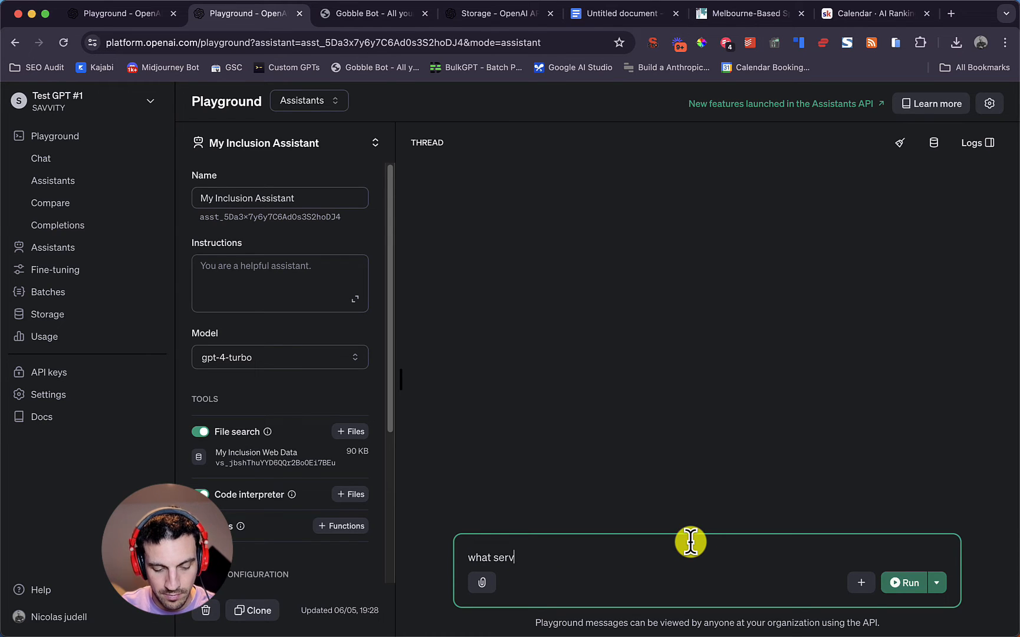
type("ices do you provid")
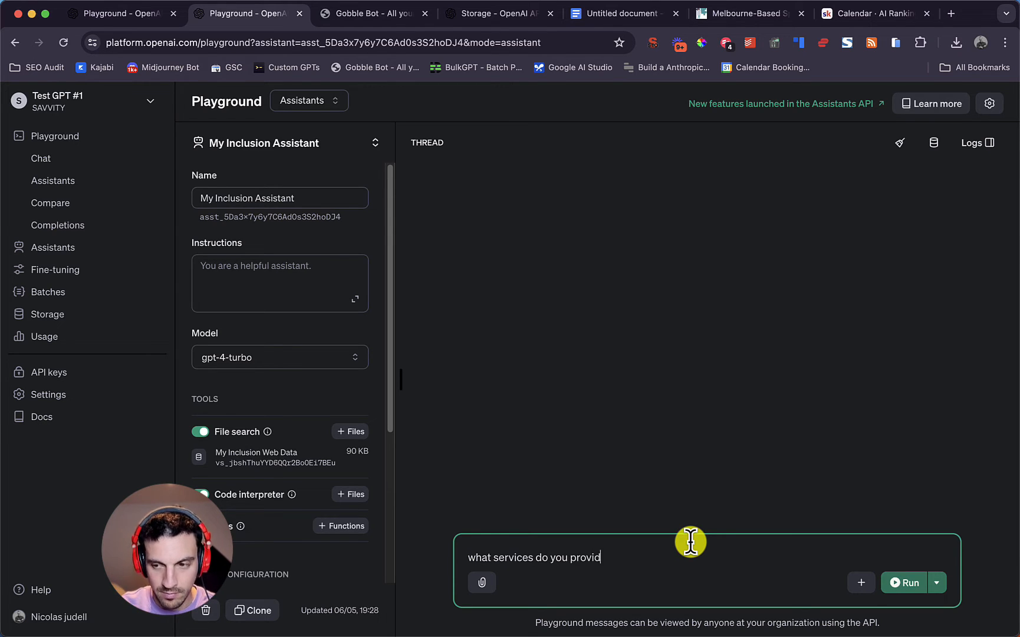
type("e ?")
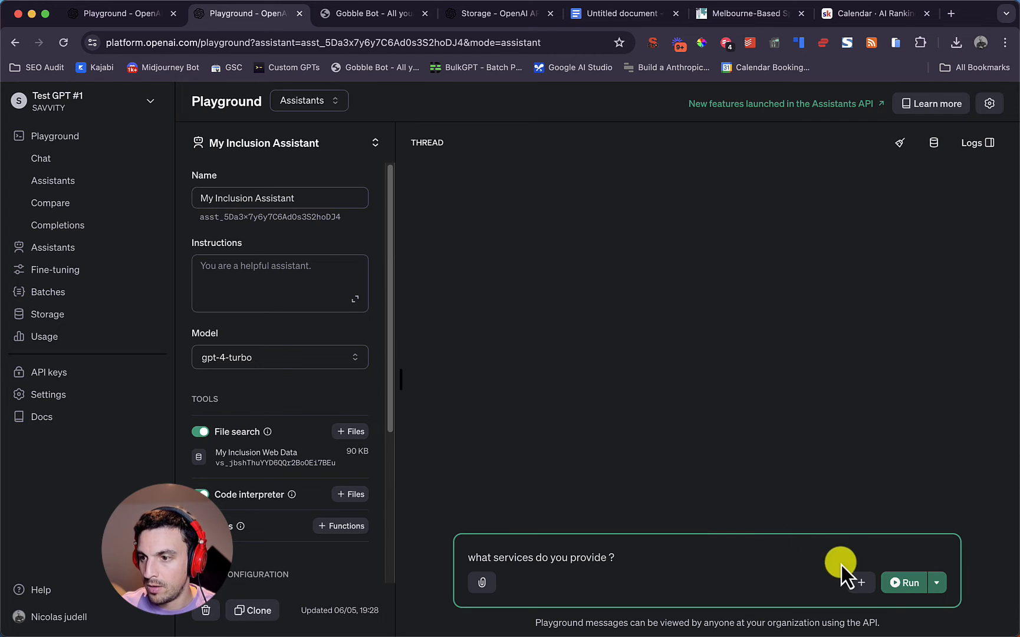
left_click(883, 578)
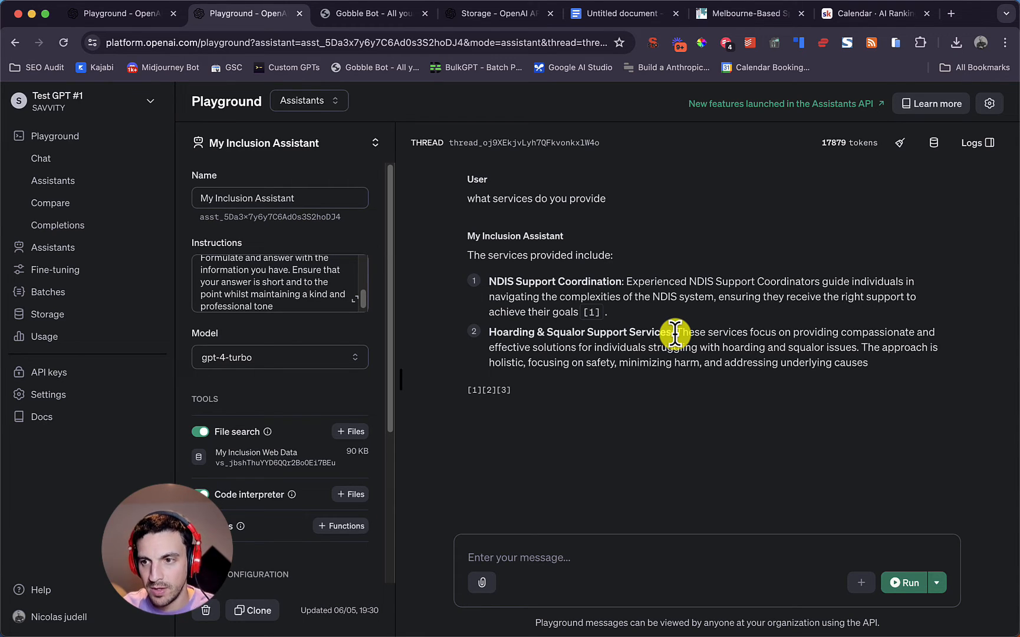
Ask the assistant "What areas do you service" in the same thread.
left_click(712, 551)
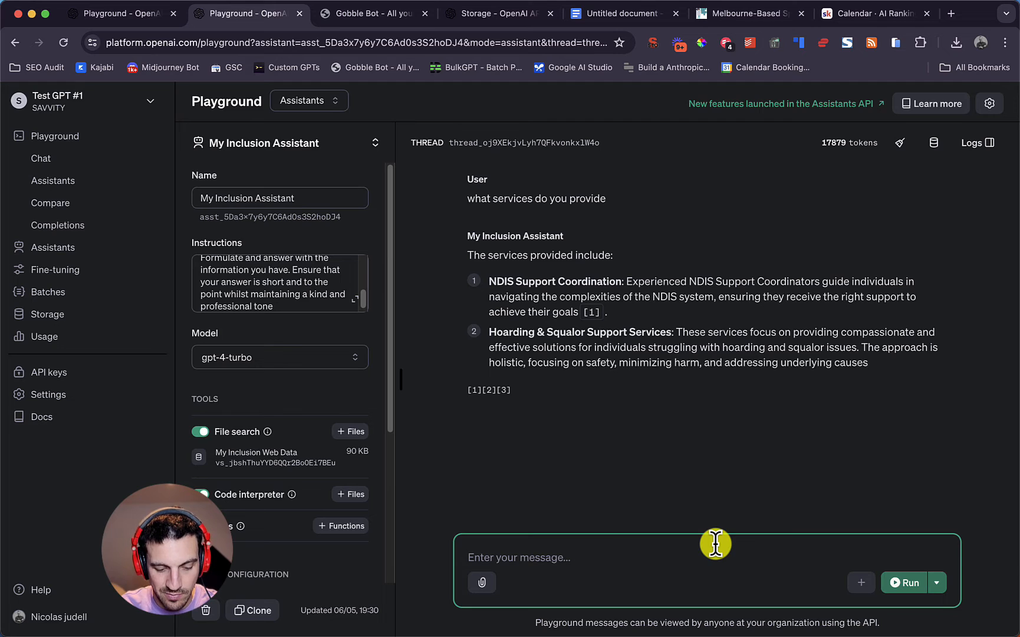
type("What areas")
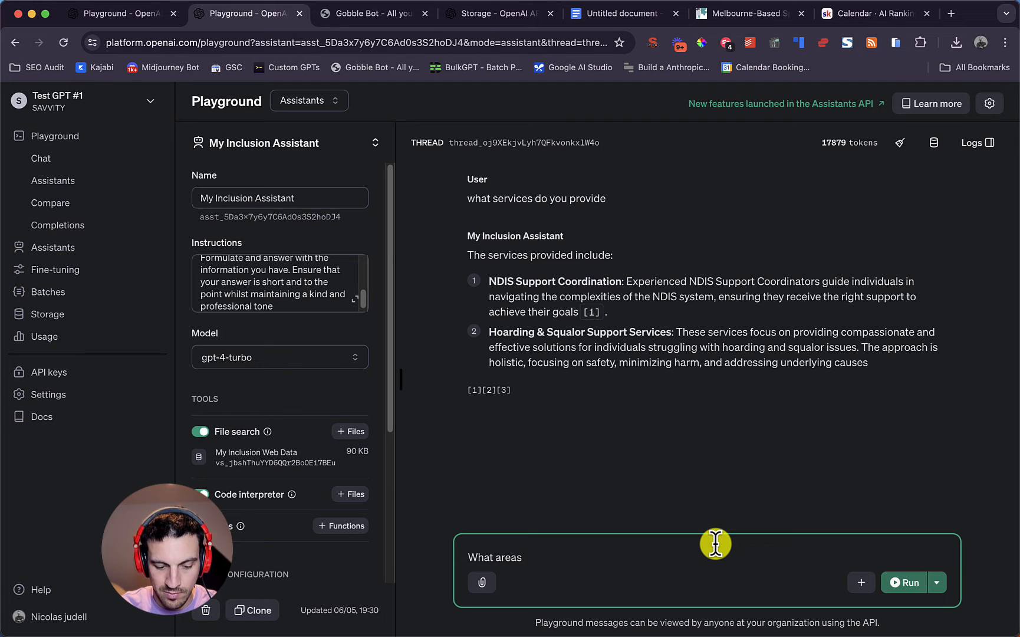
type(" do")
key("BackSpace")
key("BackSpace")
type("do")
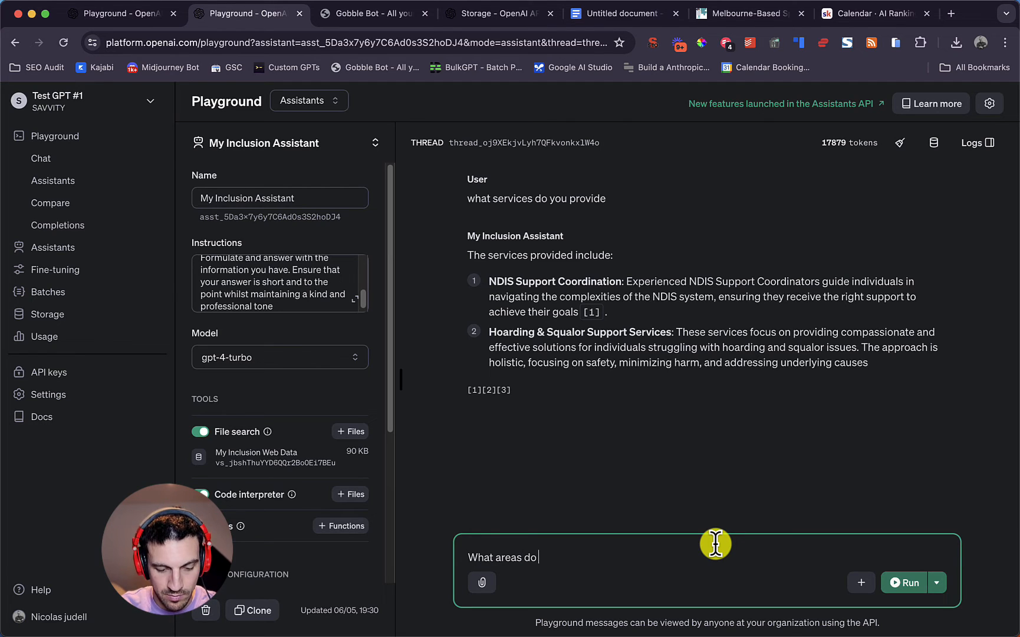
type(" yo u")
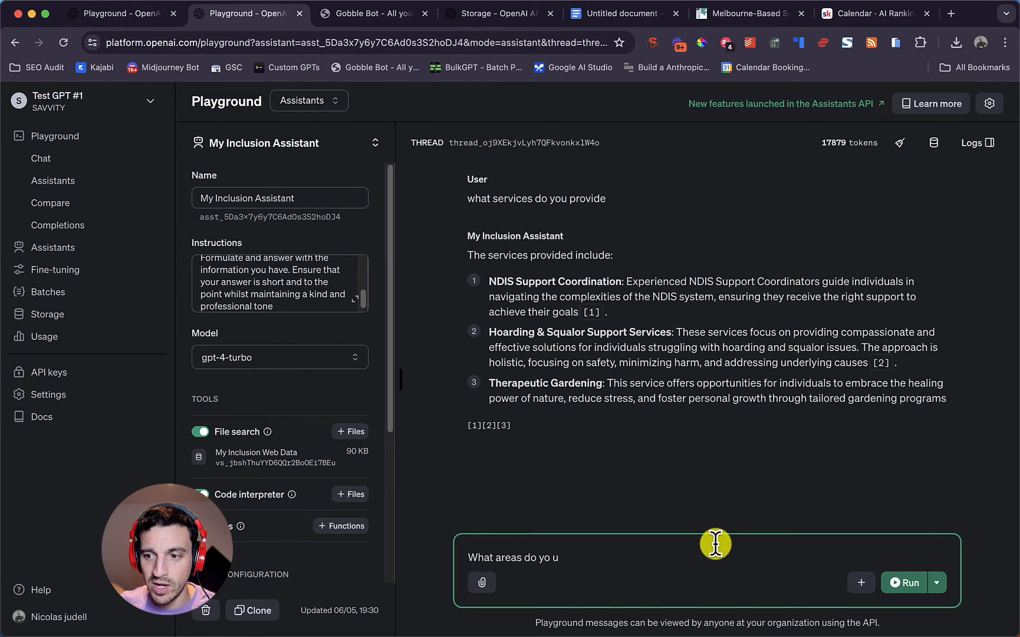
key("BackSpace")
key("BackSpace")
type("u ")
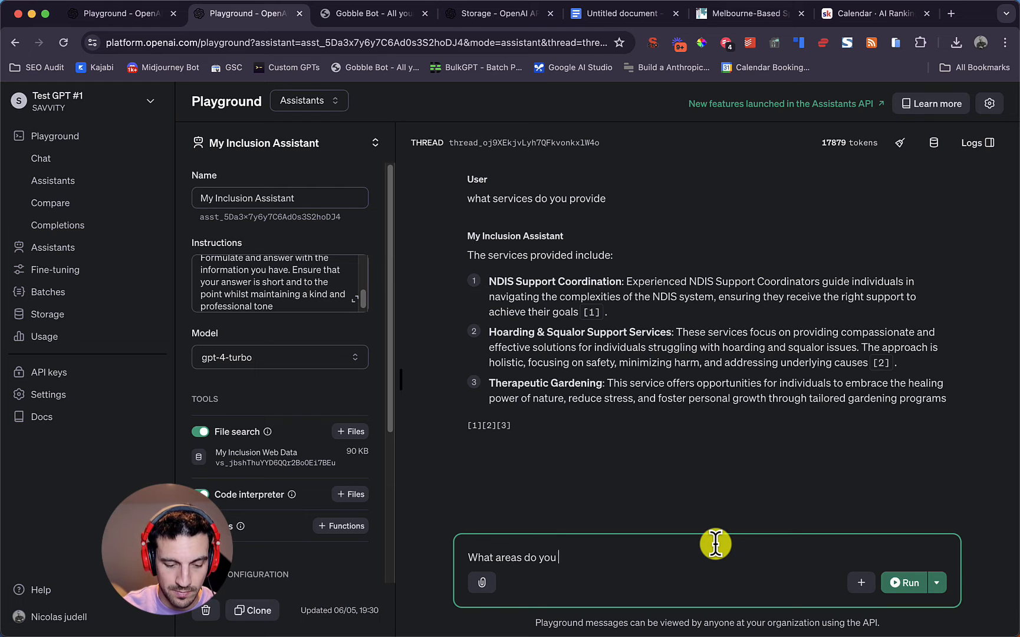
type("service")
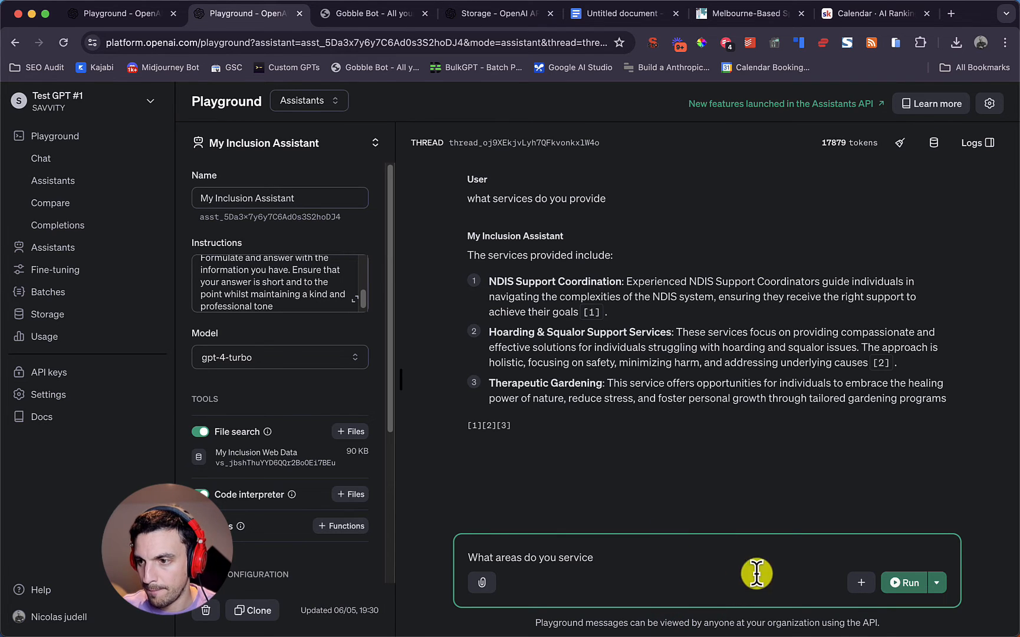
left_click(895, 584)
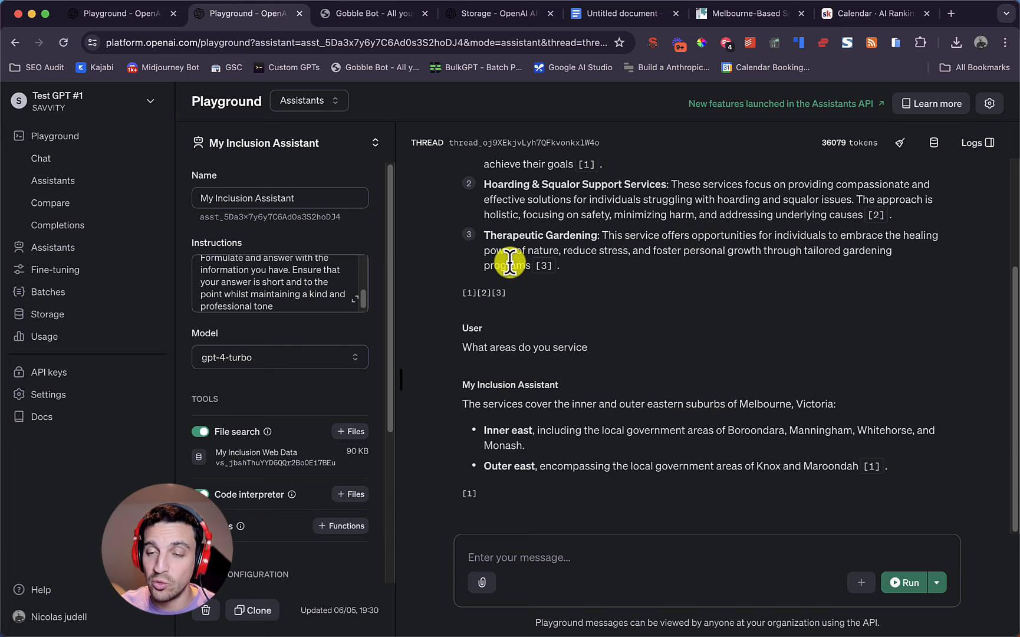
Switch to the AI Ranking & Automation Hub on Skool and view its community feed.
left_click(849, 40)
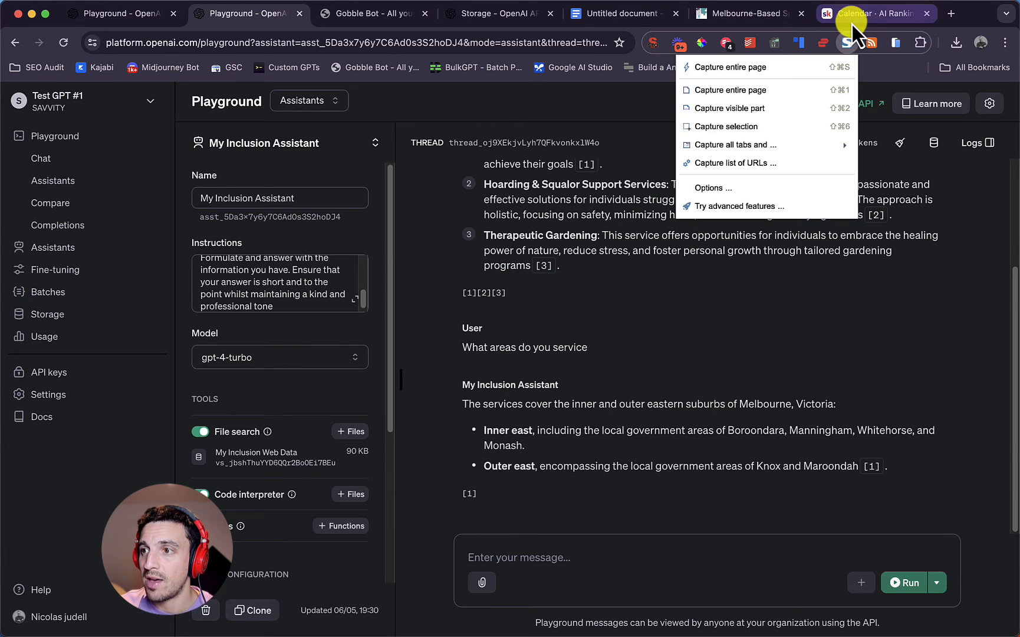
left_click(852, 22)
scroll(265, 162, "up", 1)
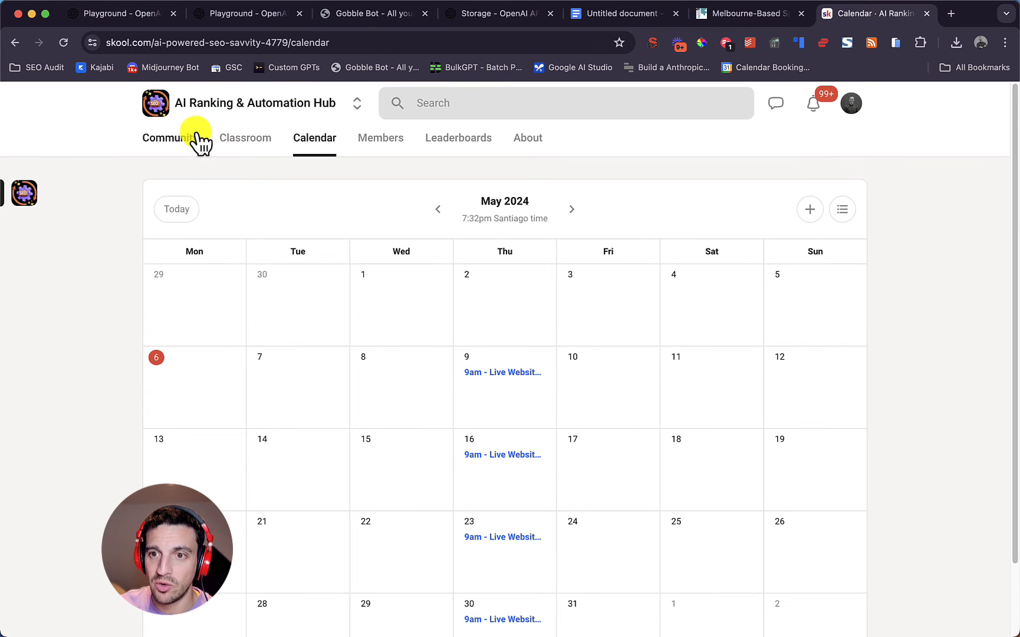
left_click(236, 121)
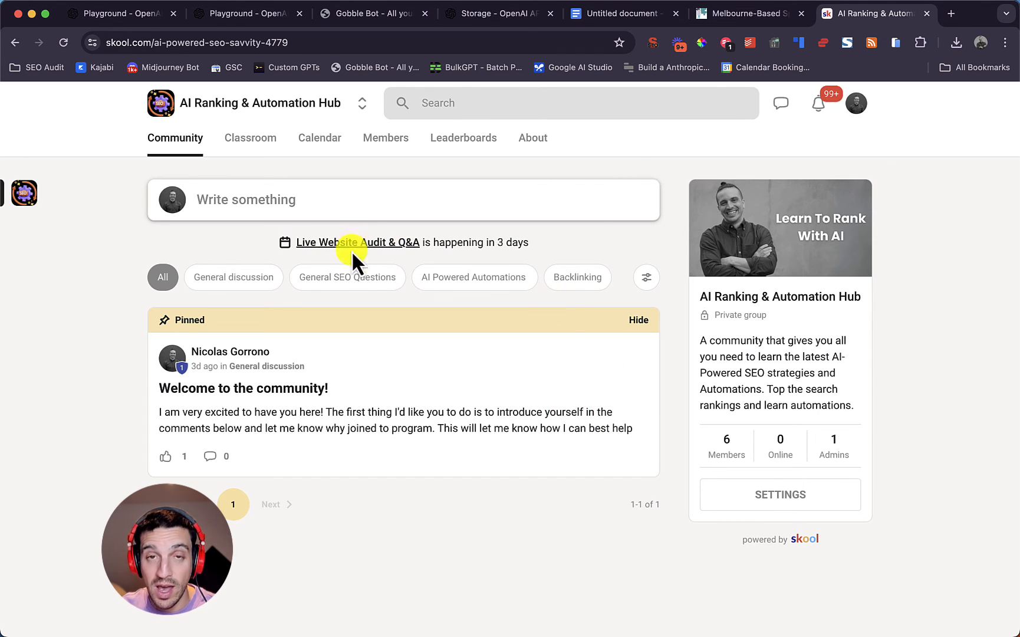
Open the AI-Powered SEO Masterclass from the classroom, browse its lessons, and open 2.3 Image ALT Tags.
left_click(266, 147)
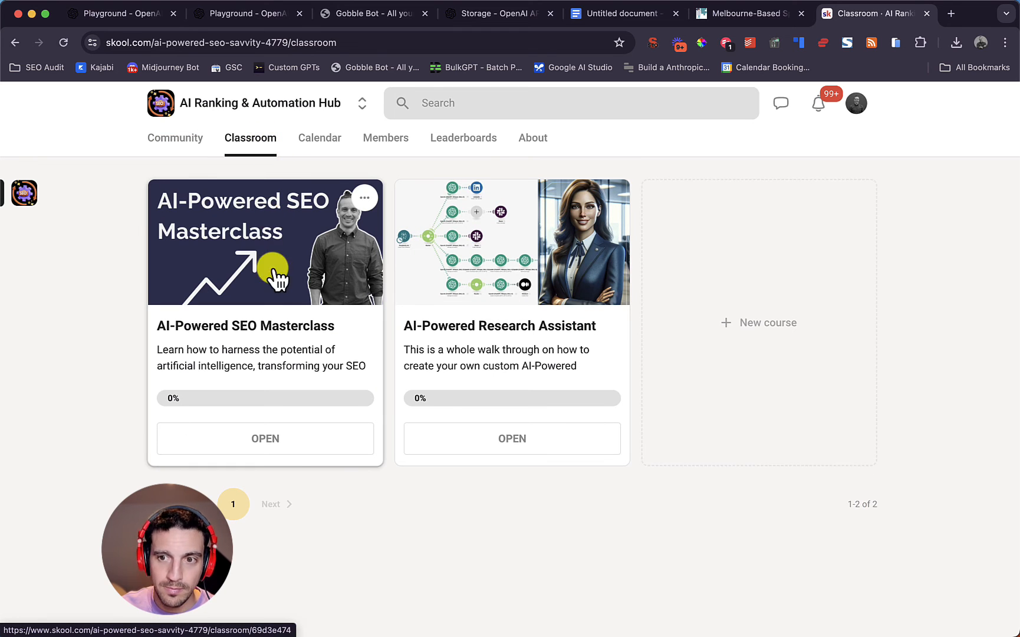
left_click(243, 253)
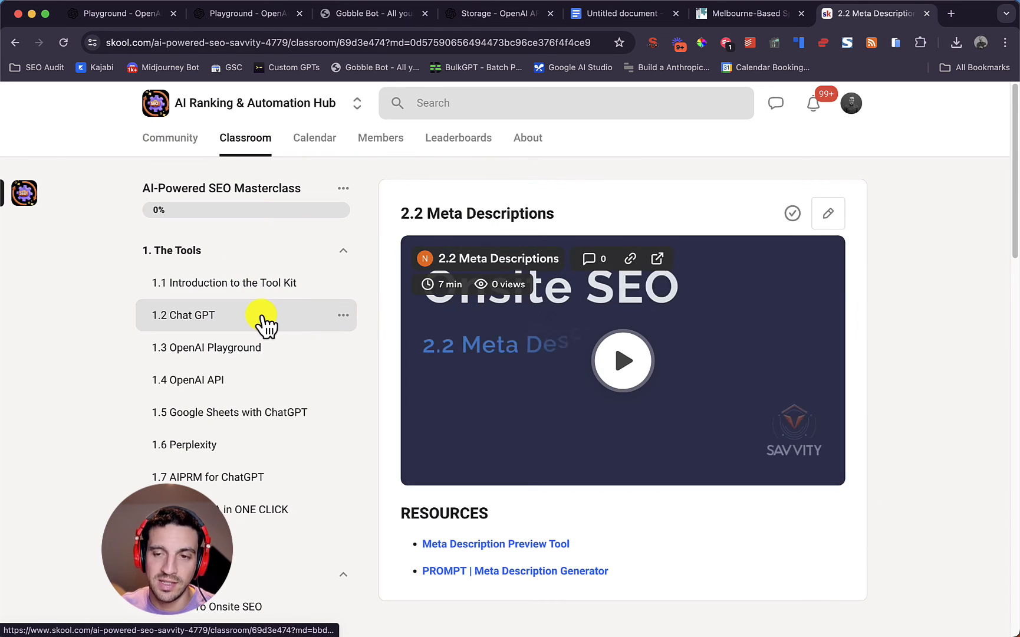
scroll(254, 307, "down", 1)
scroll(249, 289, "down", 3)
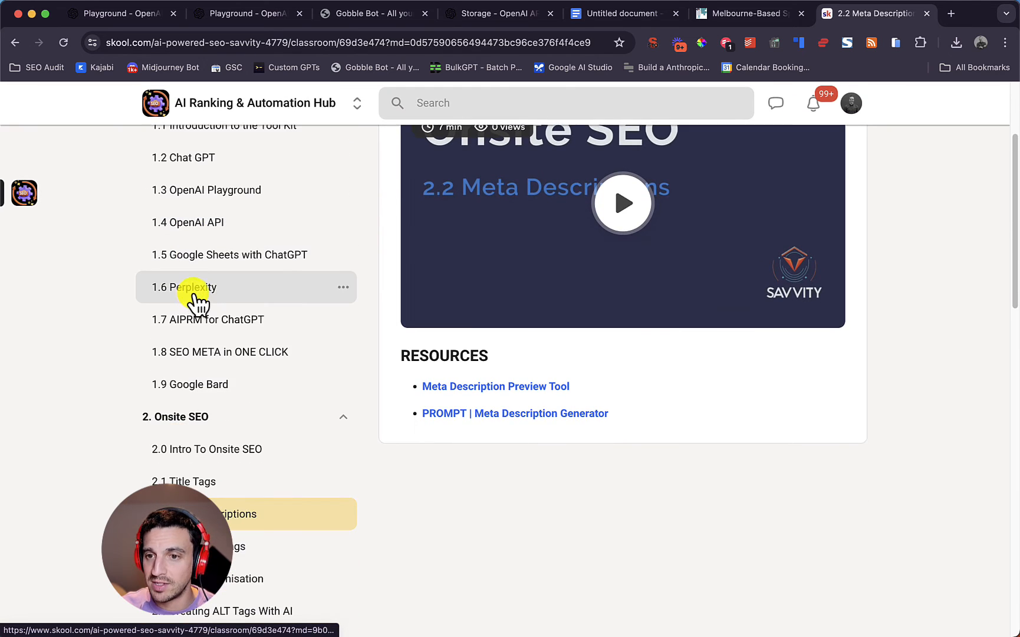
scroll(217, 271, "down", 5)
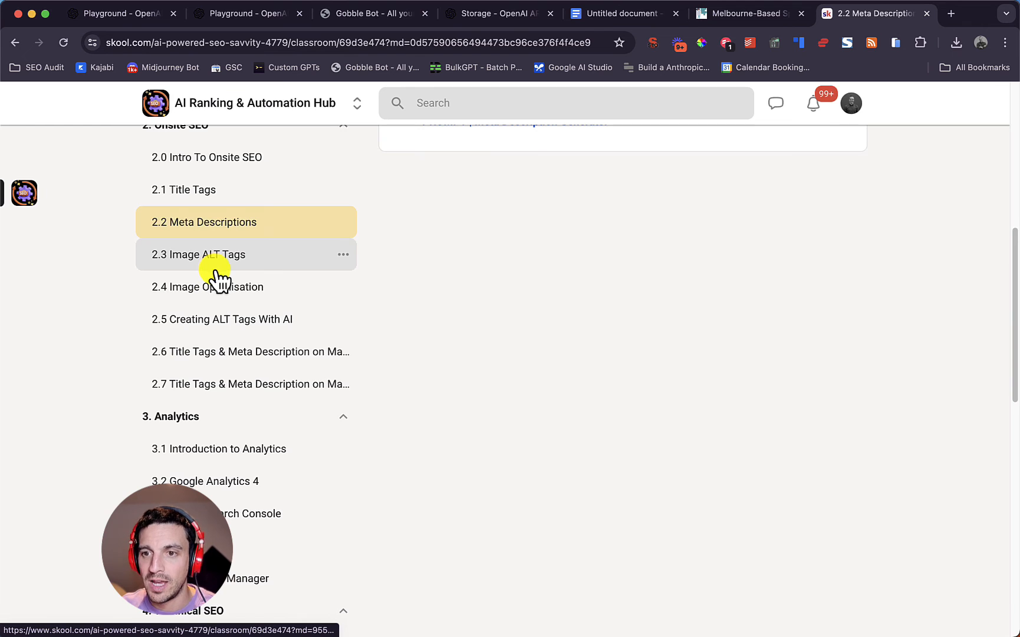
left_click(213, 264)
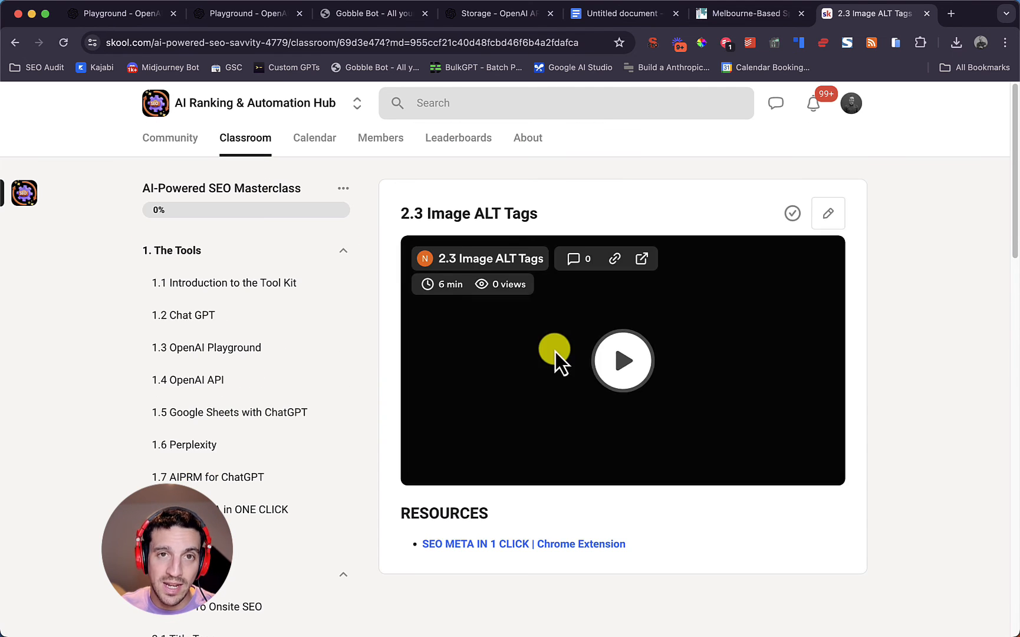
Look over the masterclass's Tools and Onsite SEO lessons, and open the community's event calendar.
scroll(554, 353, "down", 3)
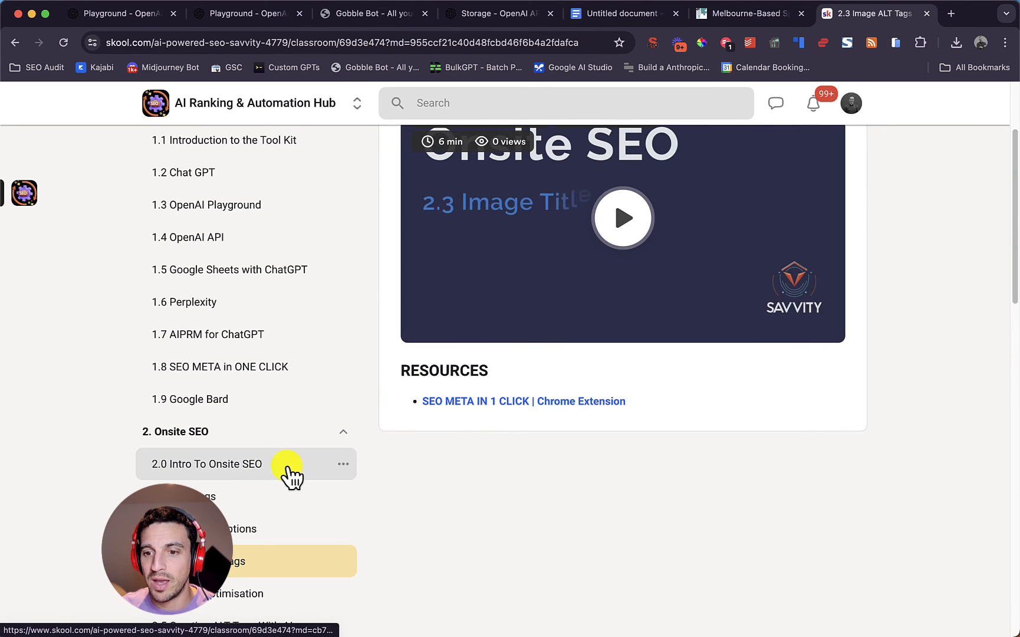
scroll(546, 265, "up", 3)
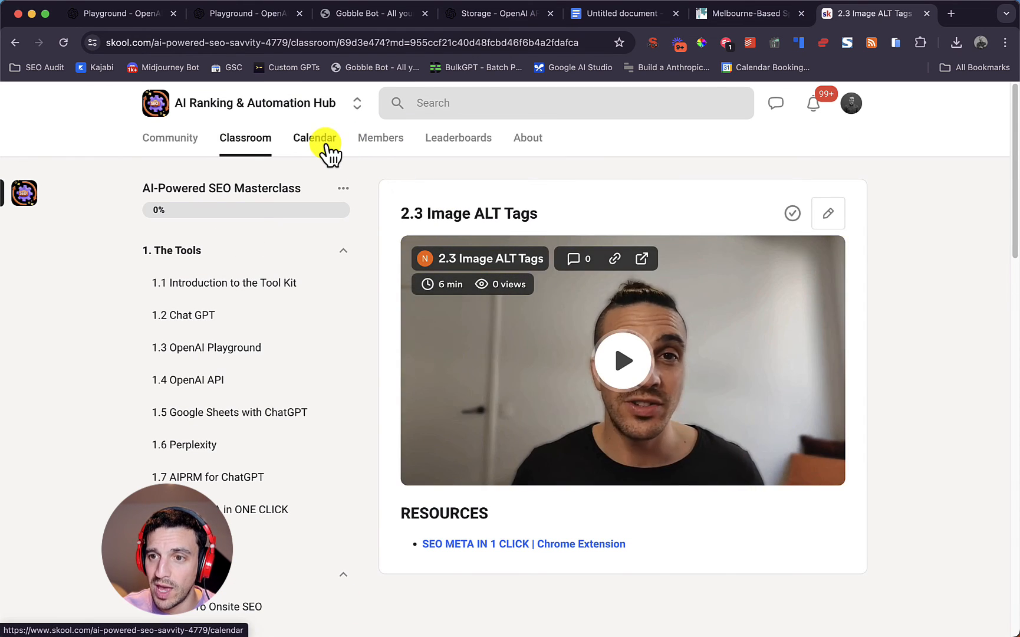
left_click(324, 151)
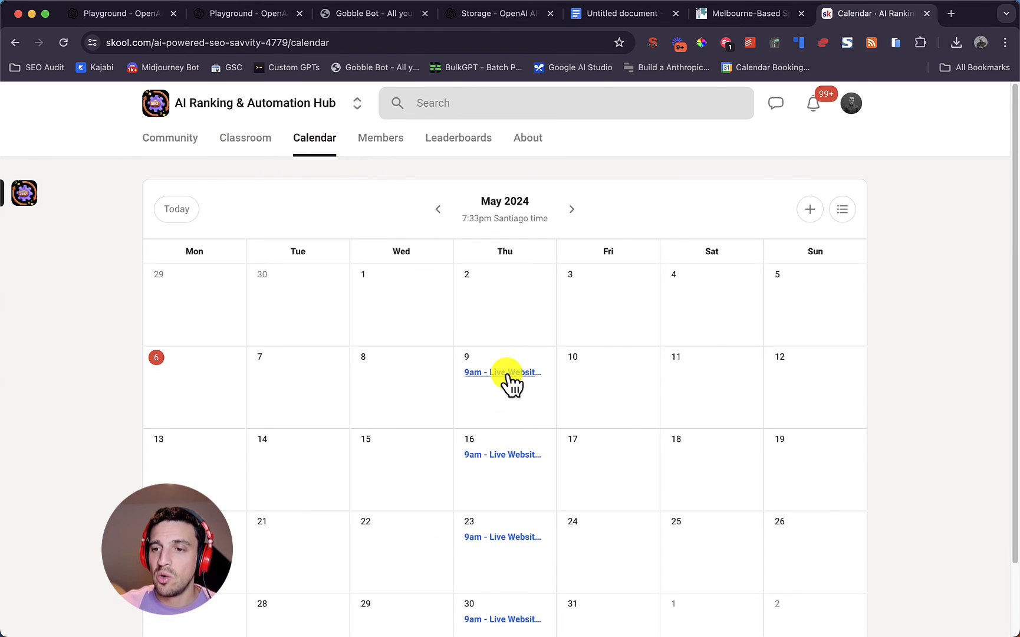